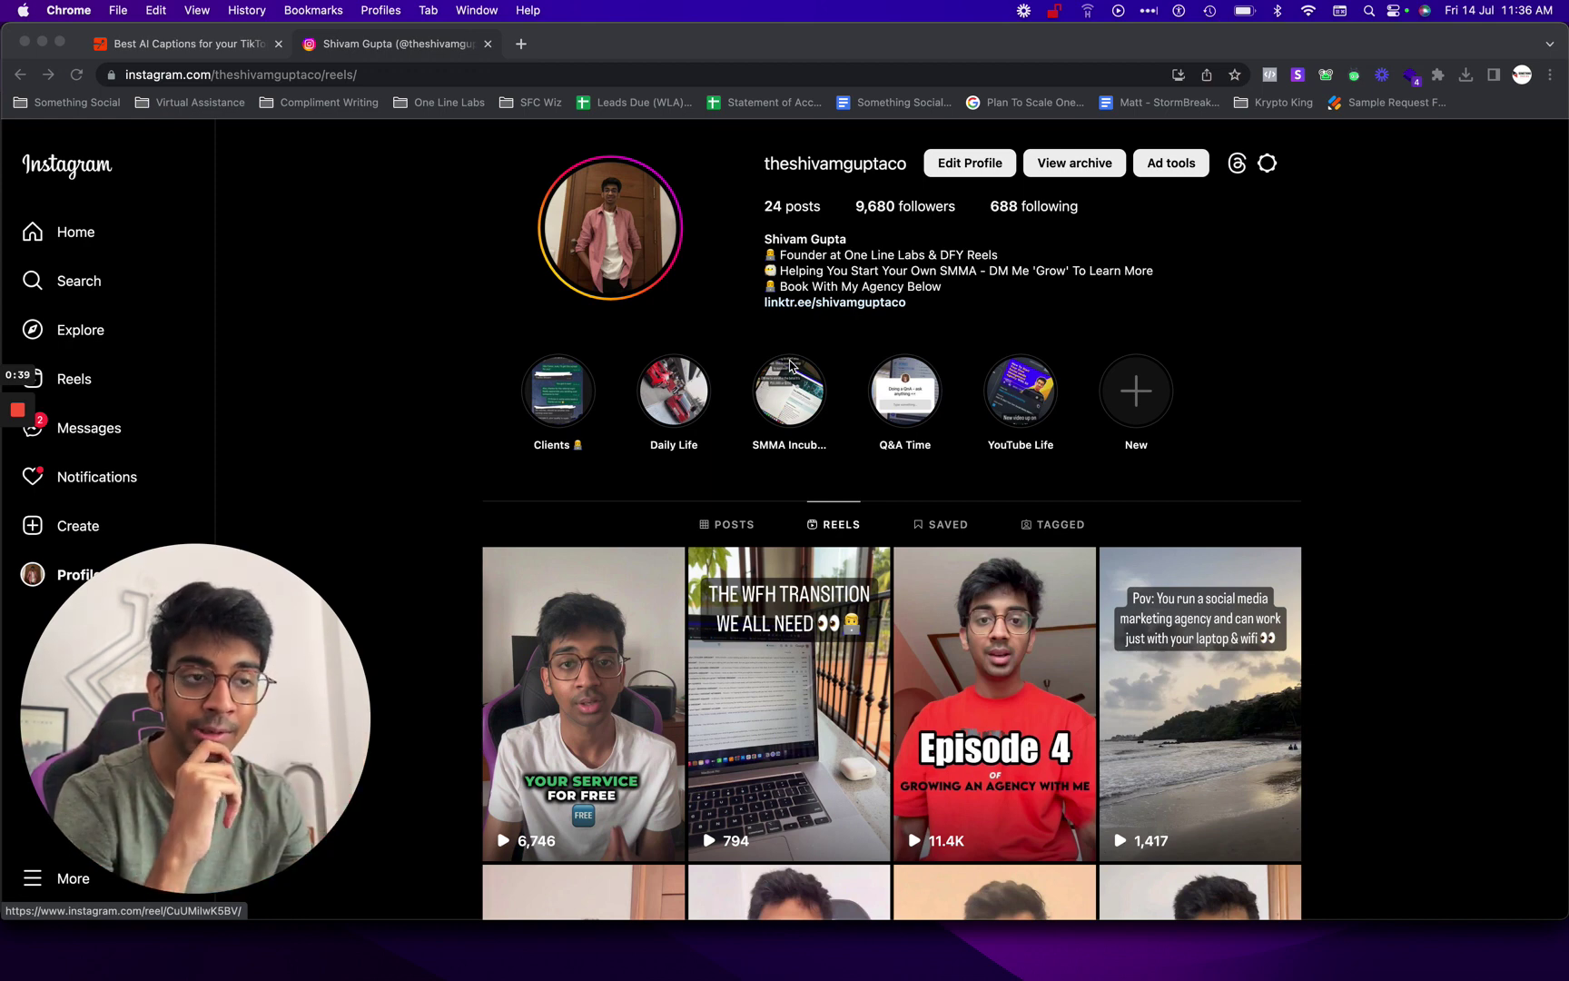
Open the 'Your Service For Free' reel, the first thumbnail in the profile's Reels grid.
click(919, 268)
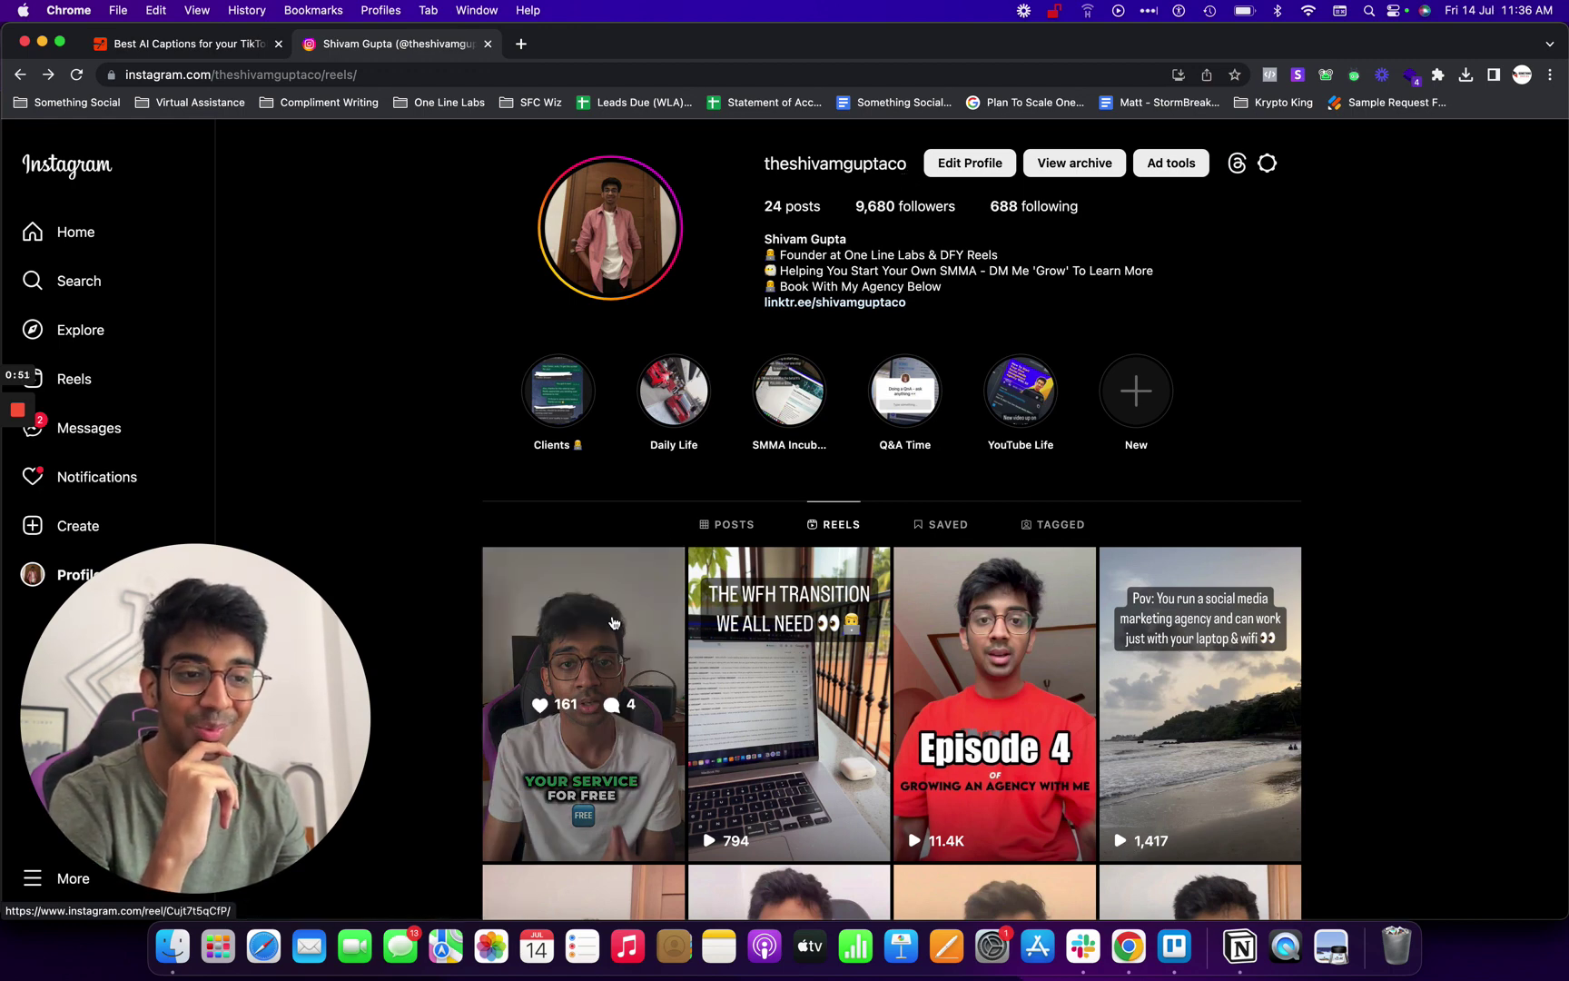
scroll(614, 623, down, 1)
click(604, 569)
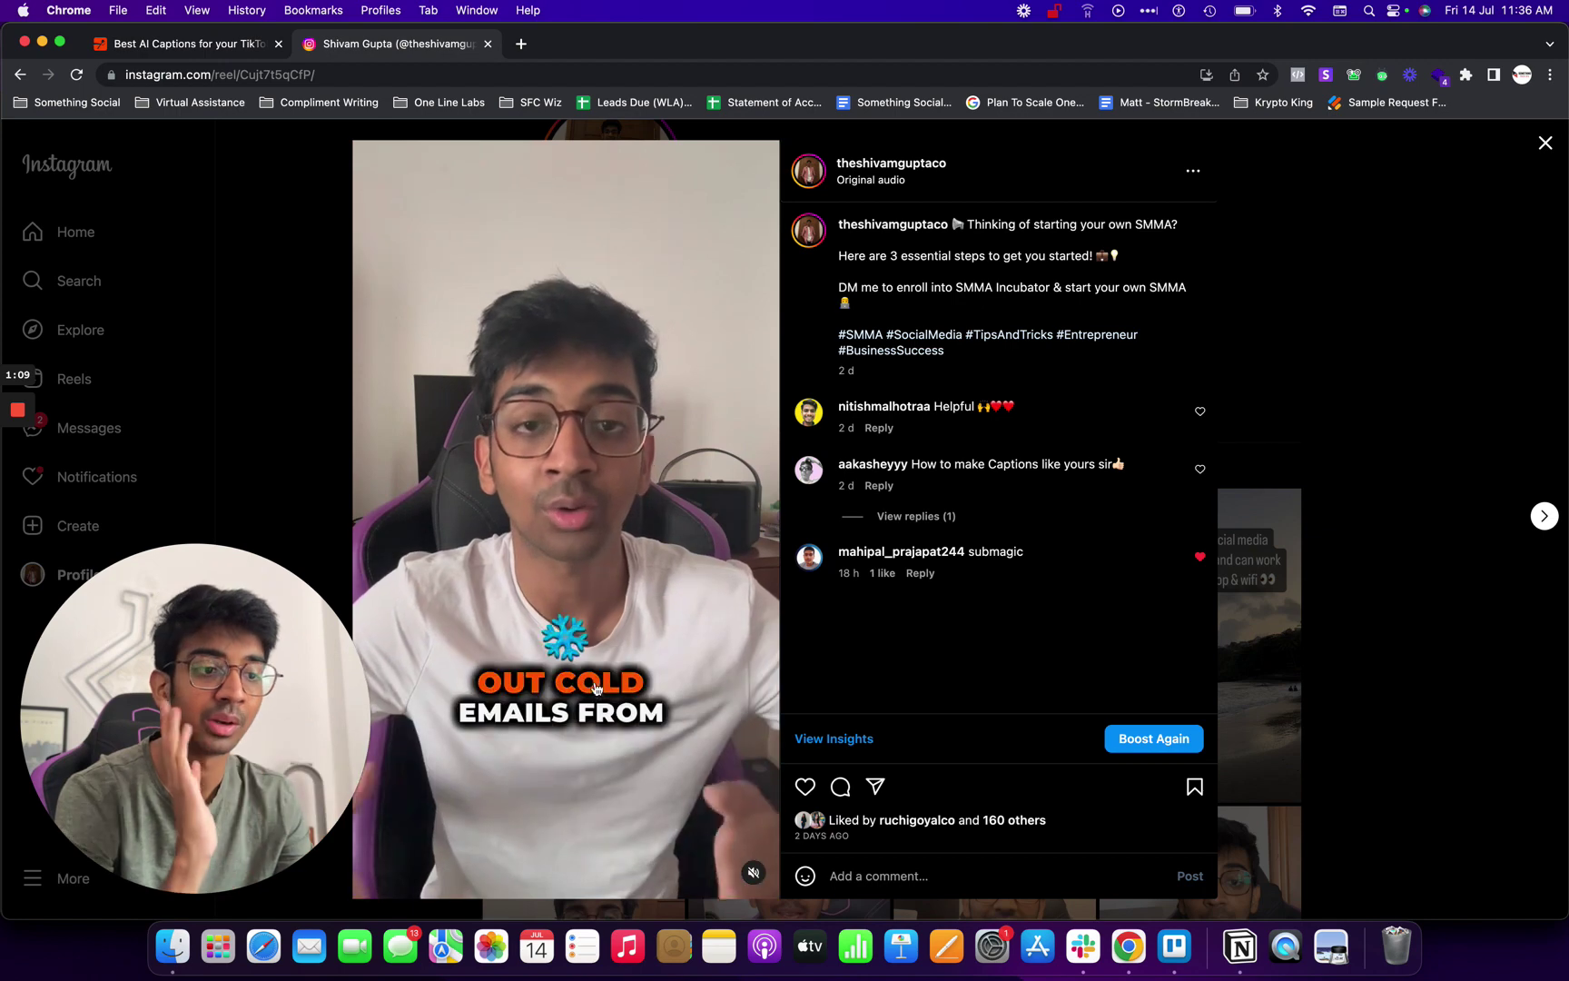
Close and reopen the first reel to recheck its comments, then switch to the Submagic tab.
click(1294, 650)
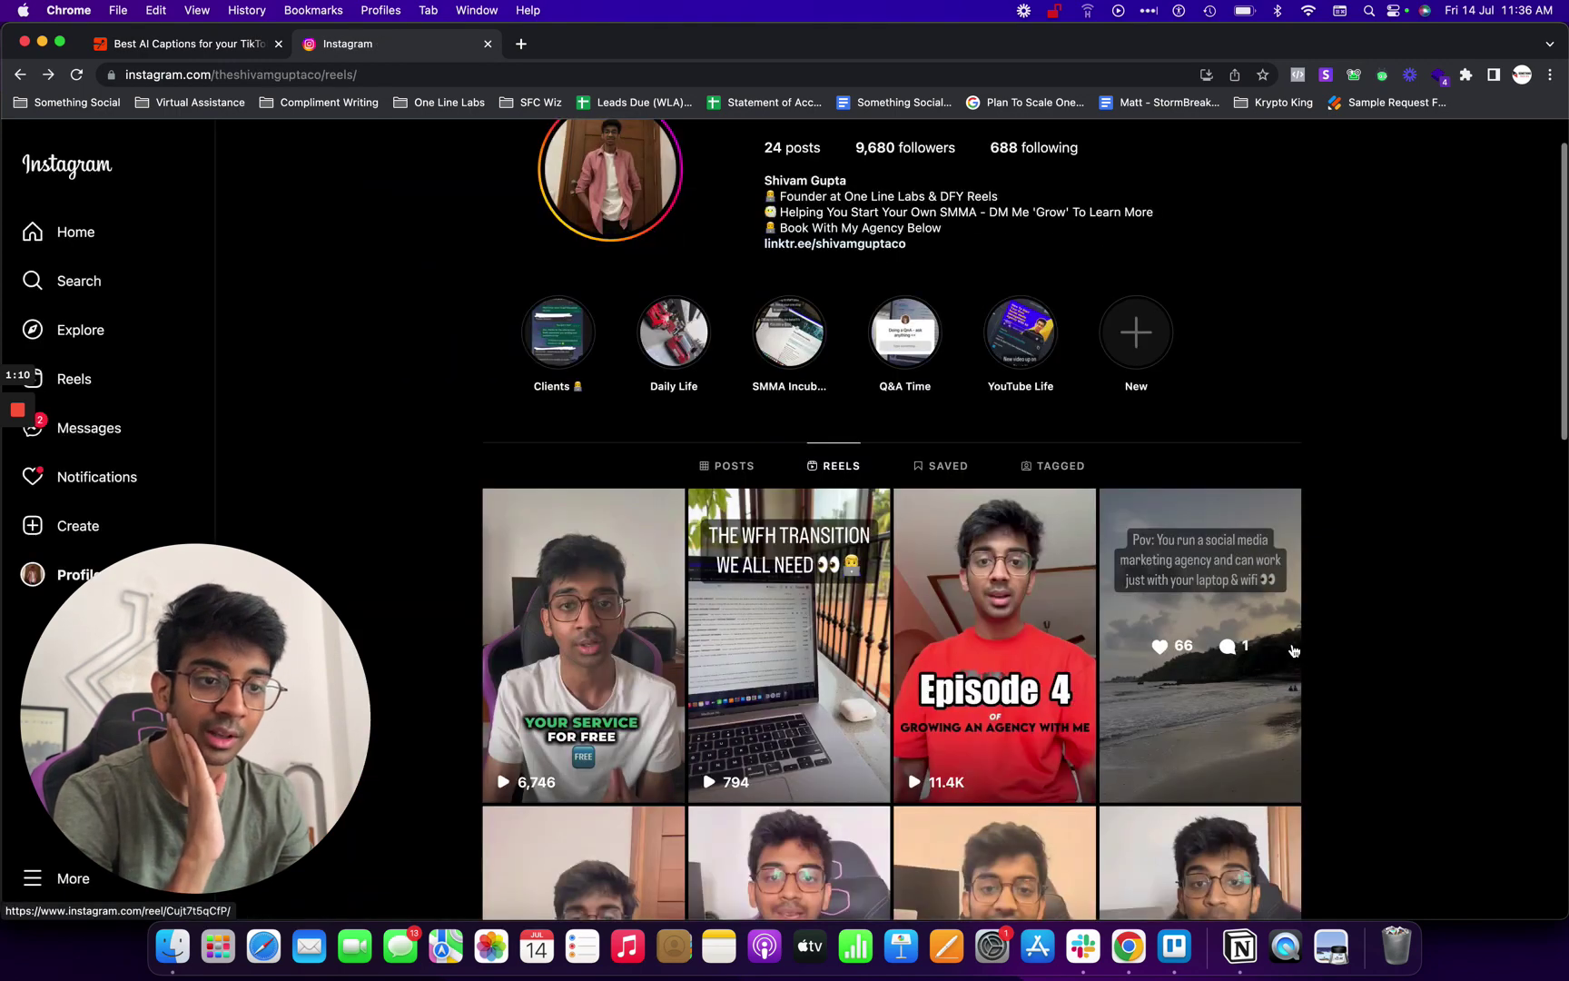
click(572, 760)
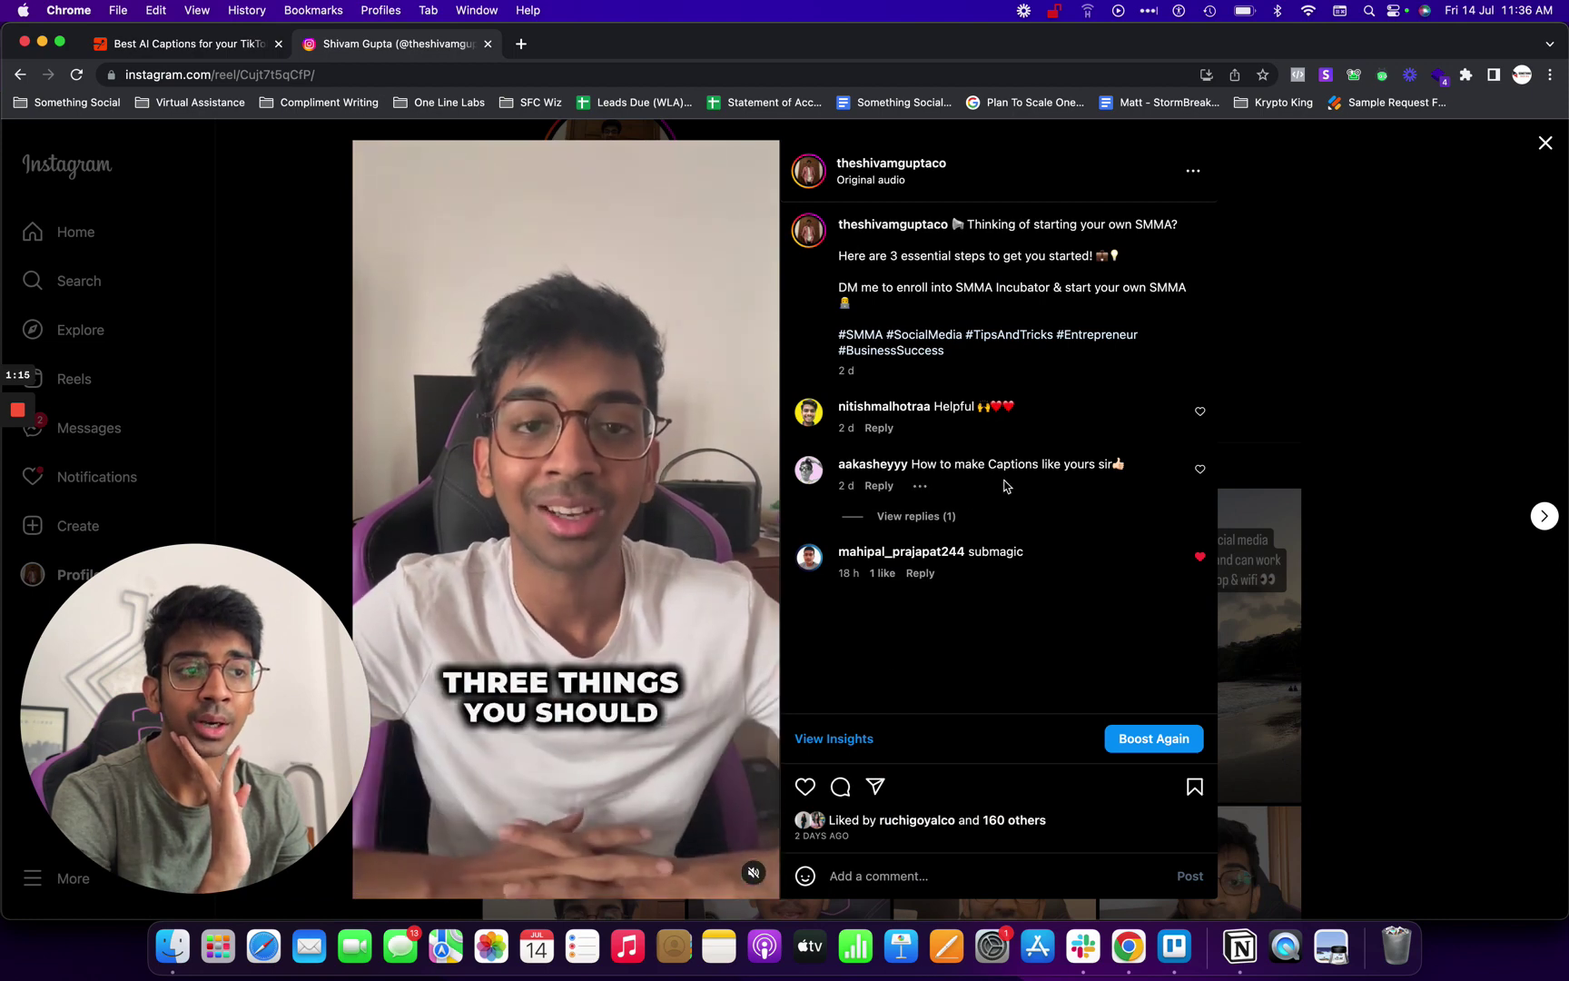
click(1313, 527)
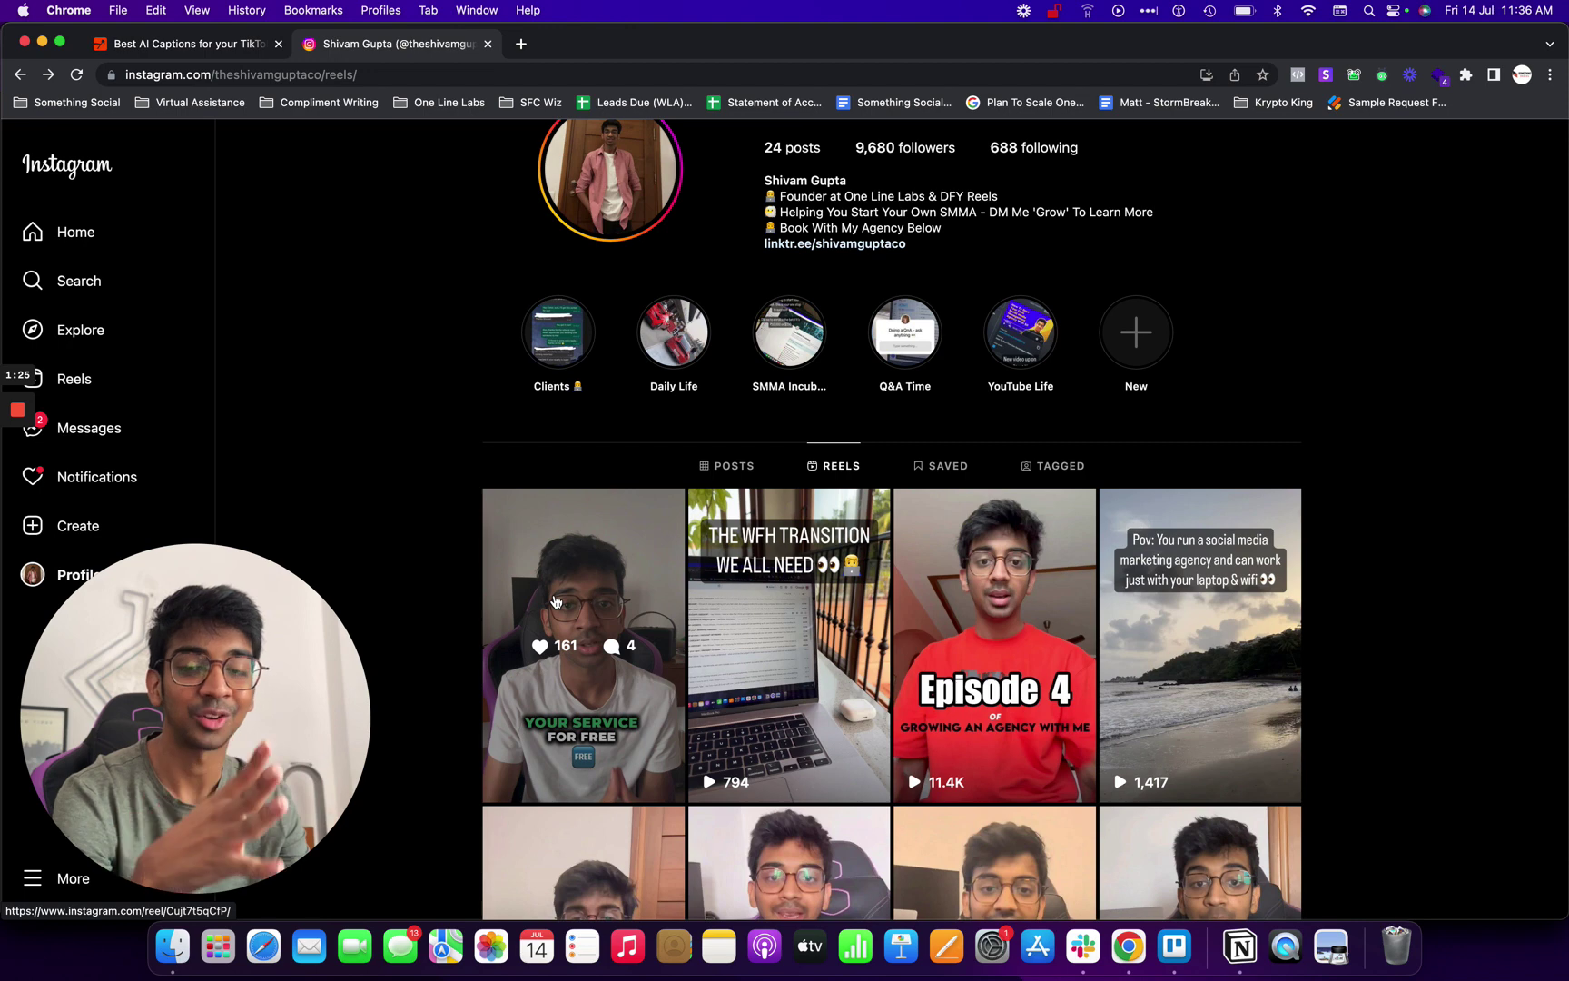
click(166, 50)
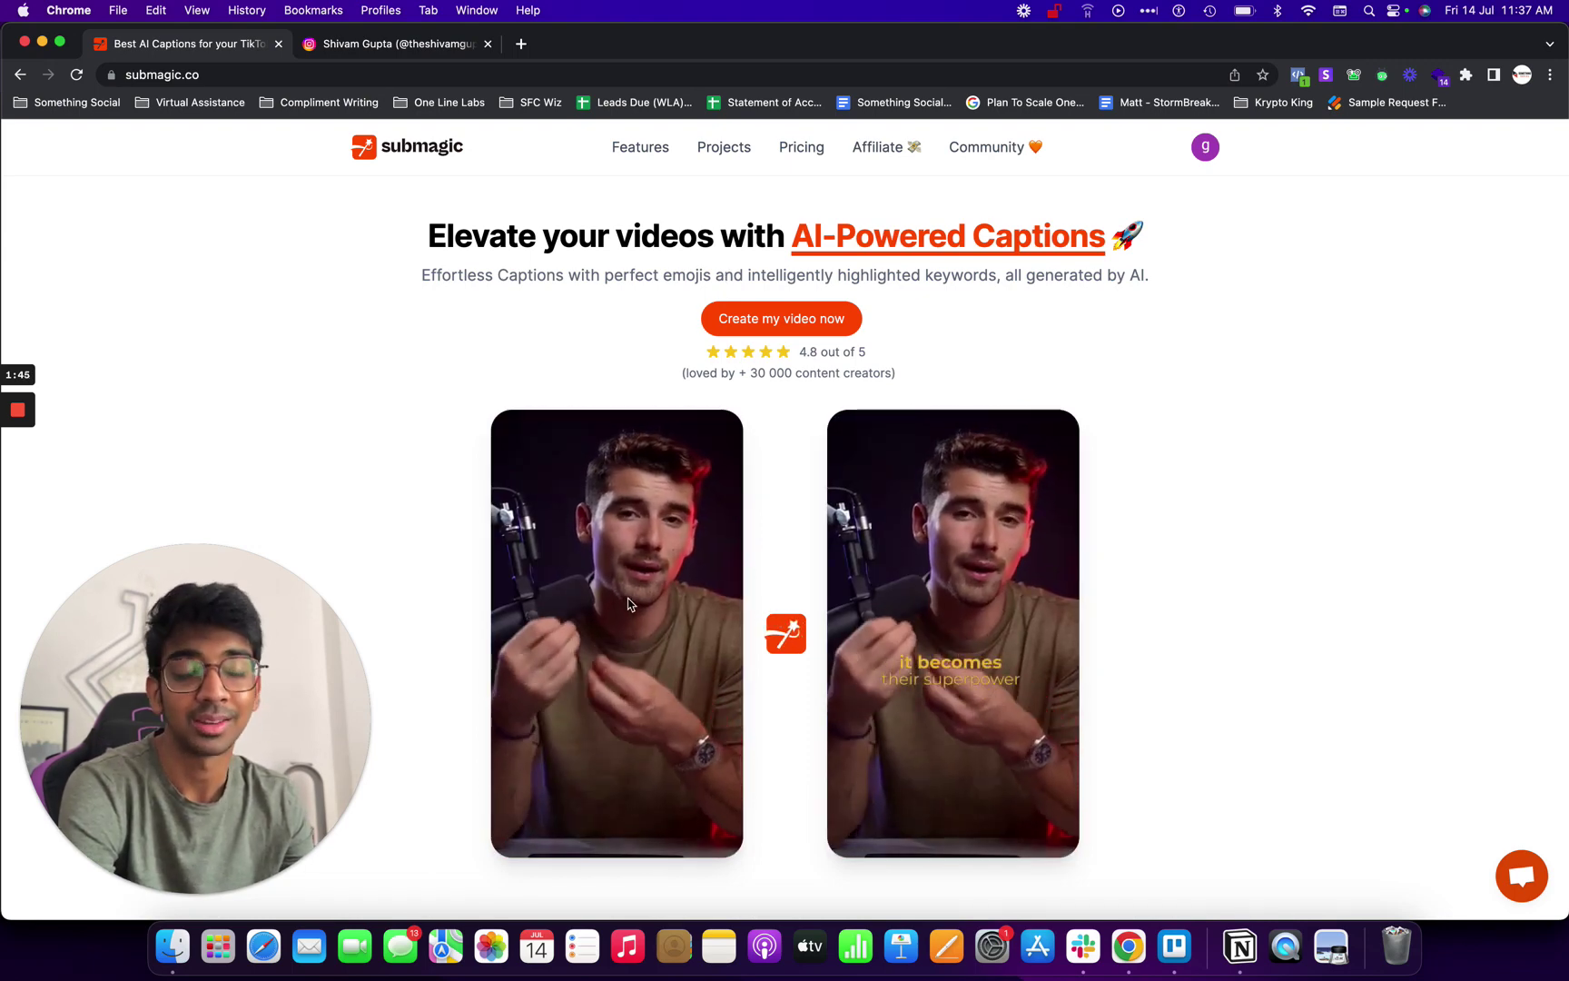
scroll(630, 604, down, 5)
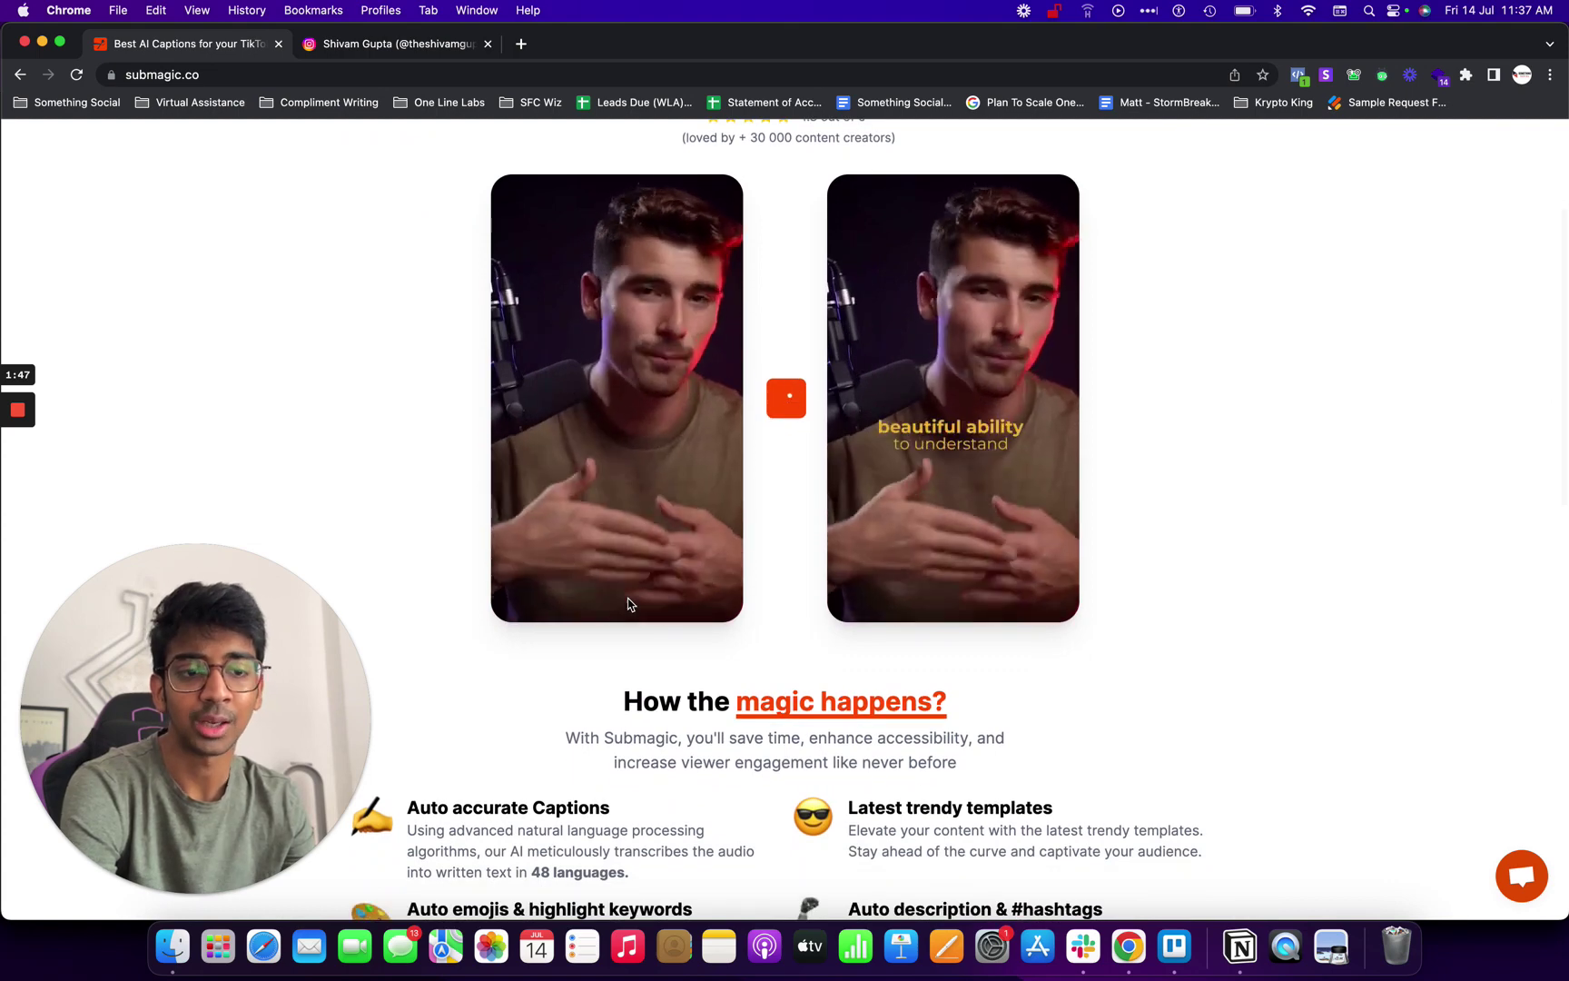
scroll(690, 590, down, 1)
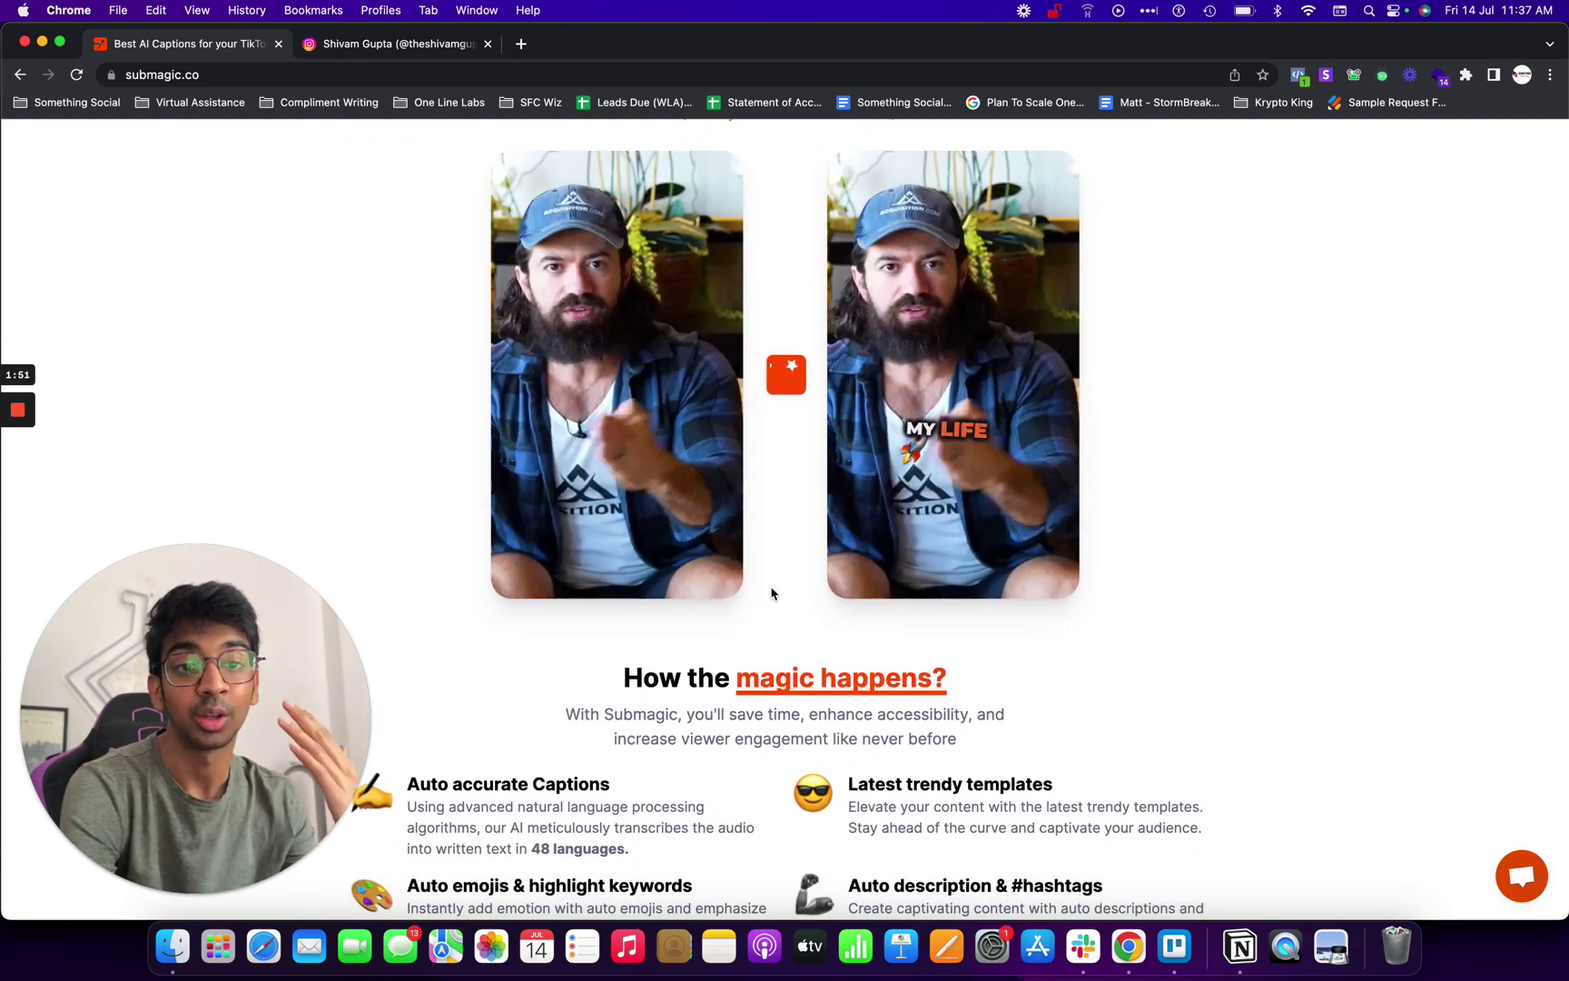
scroll(770, 593, down, 10)
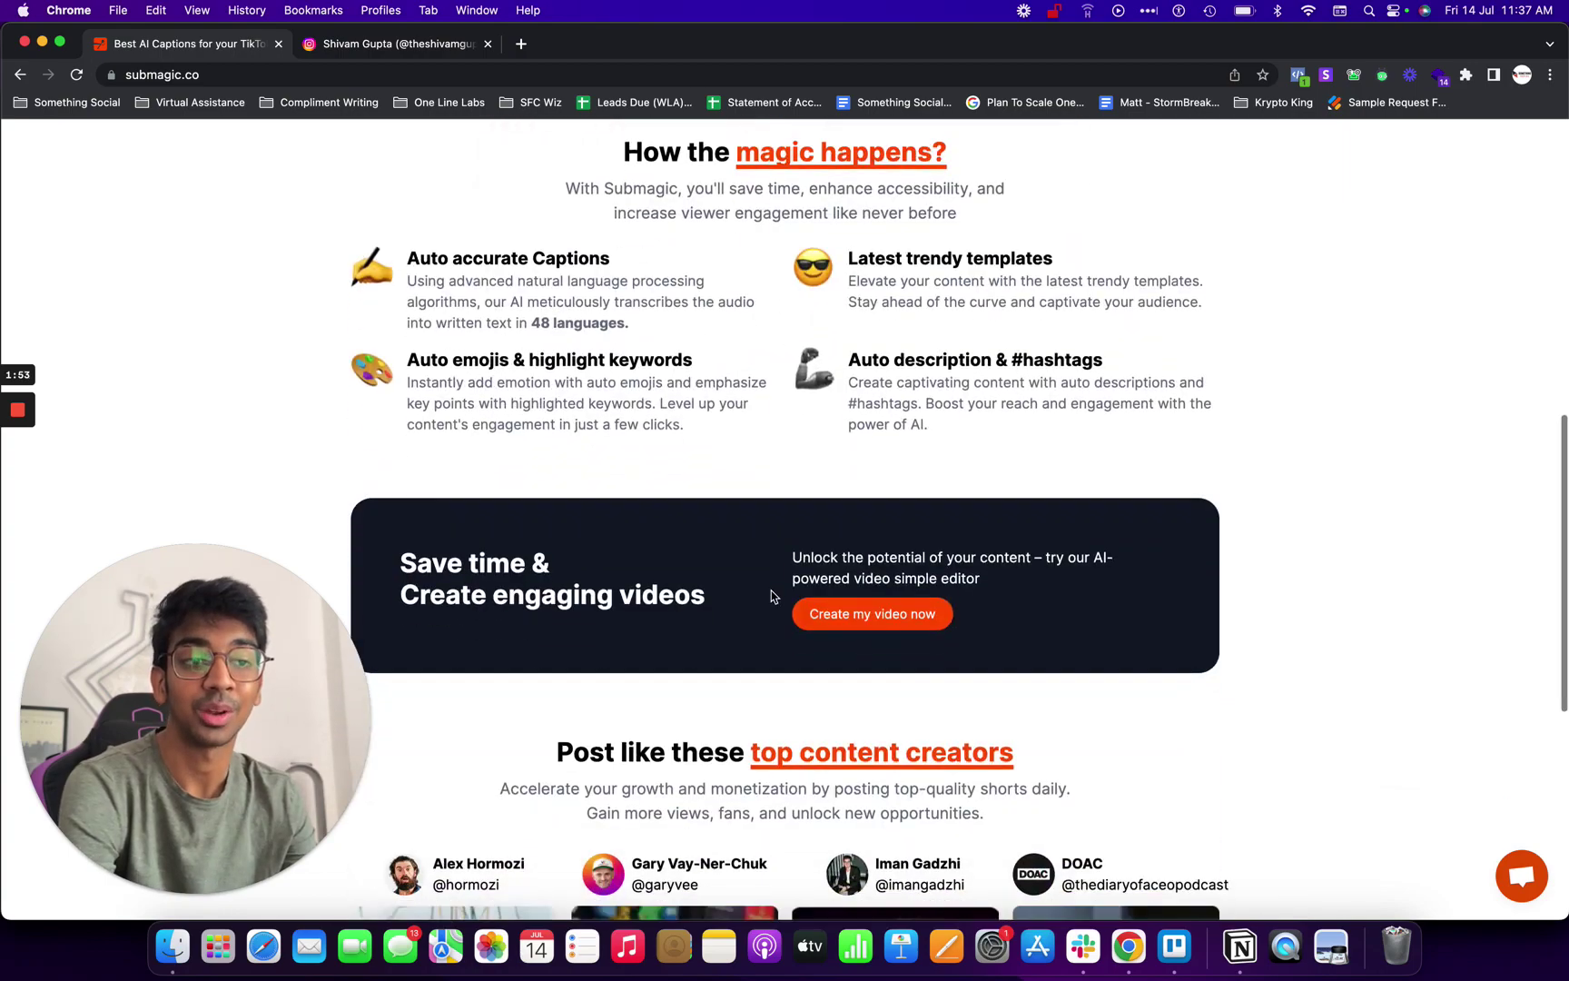
scroll(771, 595, down, 10)
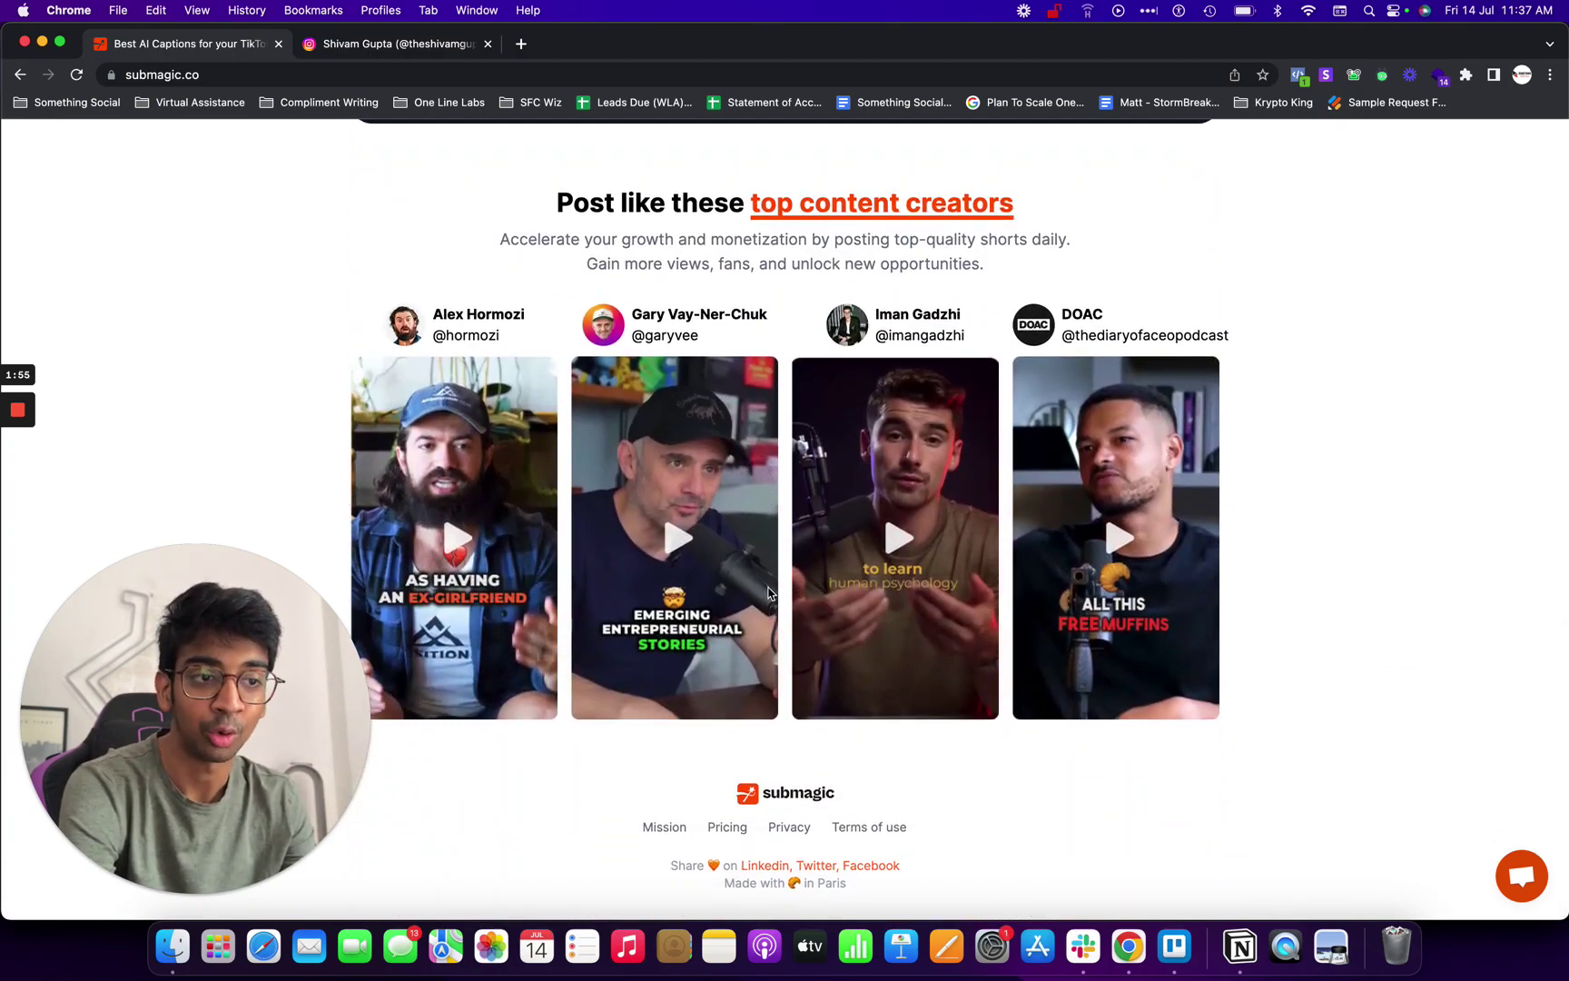
scroll(768, 592, up, 20)
key(ctrl+Tab)
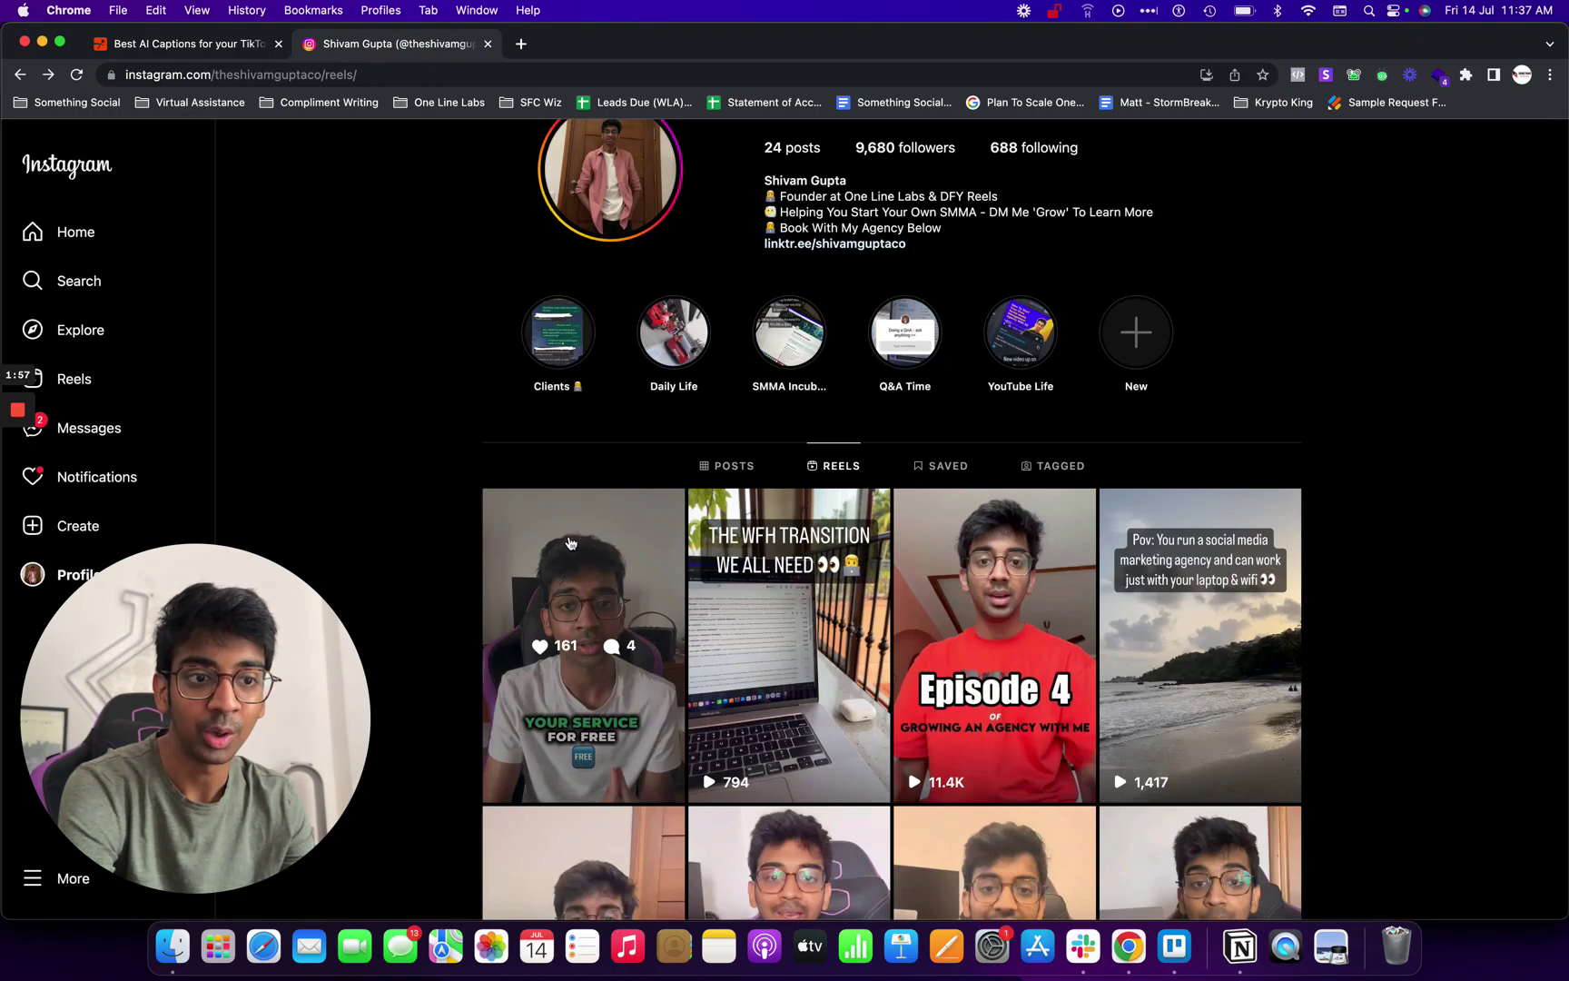
click(245, 53)
scroll(781, 272, up, 3)
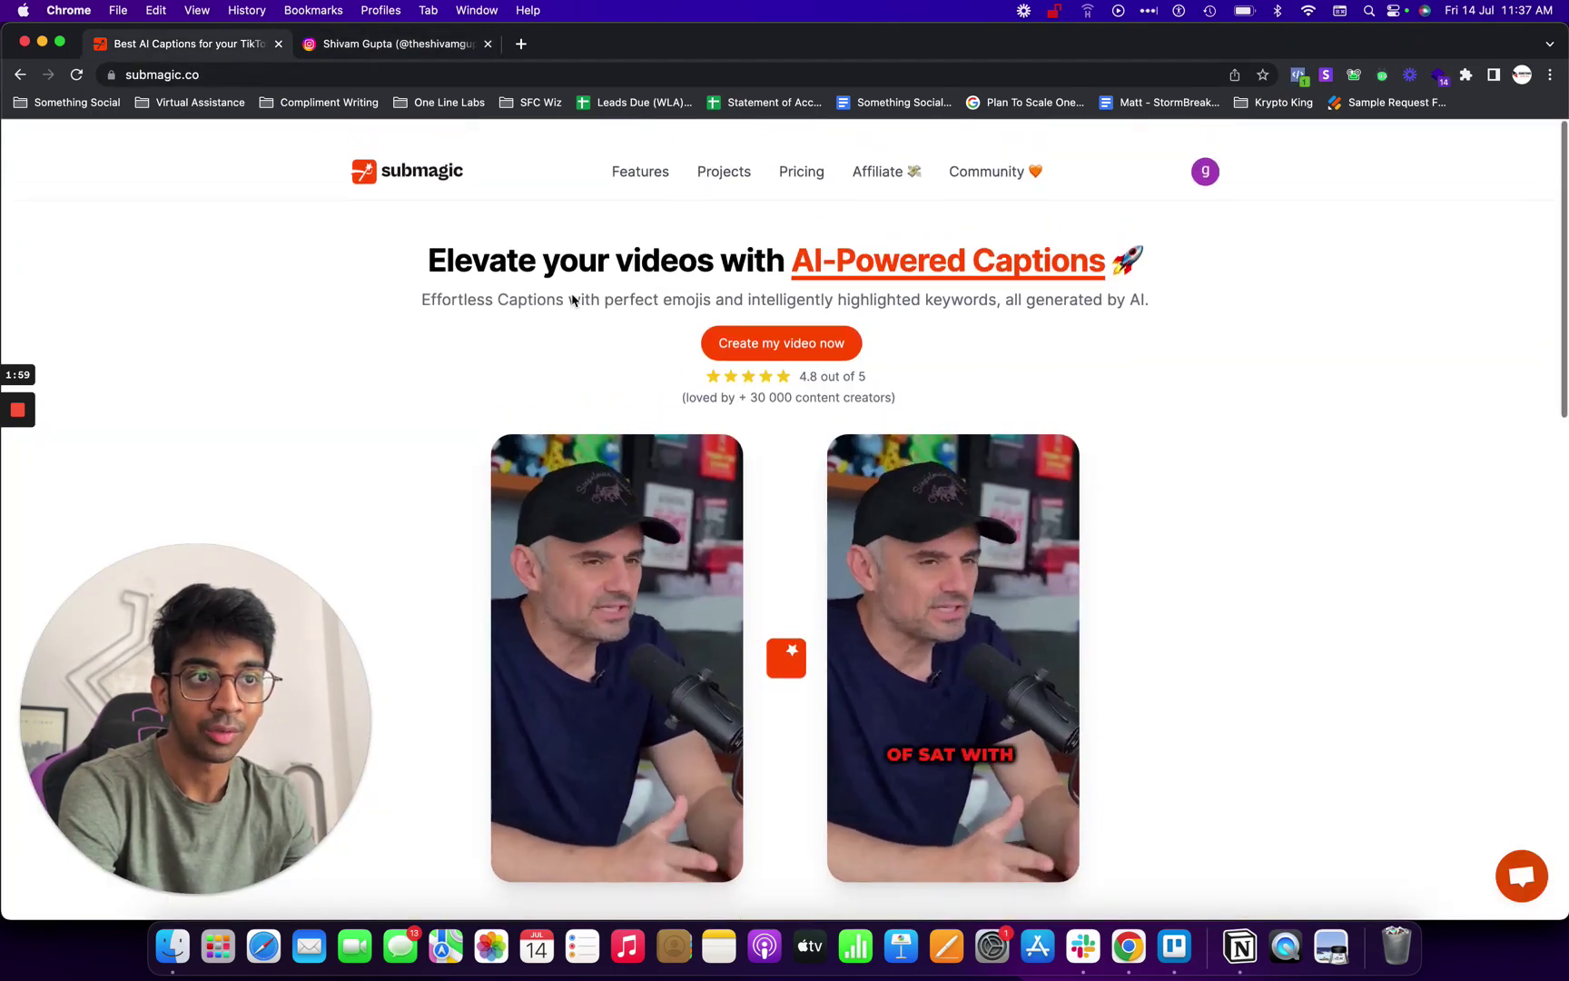
click(803, 148)
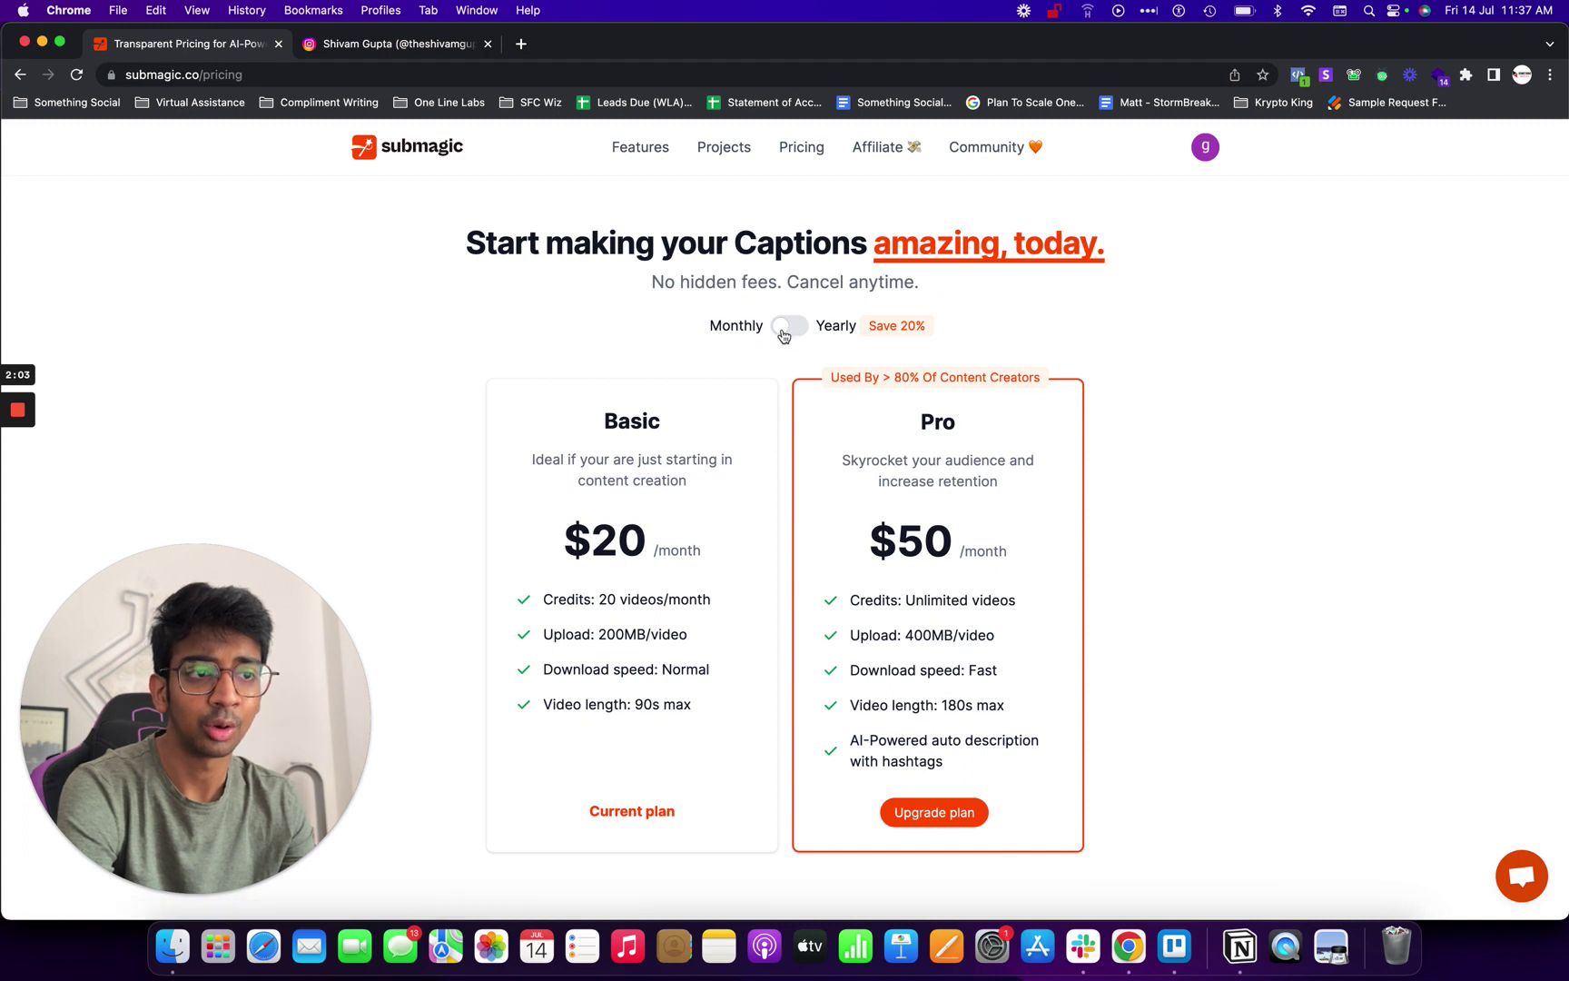
Compare Basic ($20, 20 videos/month) with Pro ($50, unlimited), then open '3 Things When Starting An Agency'.
triple_click(592, 557)
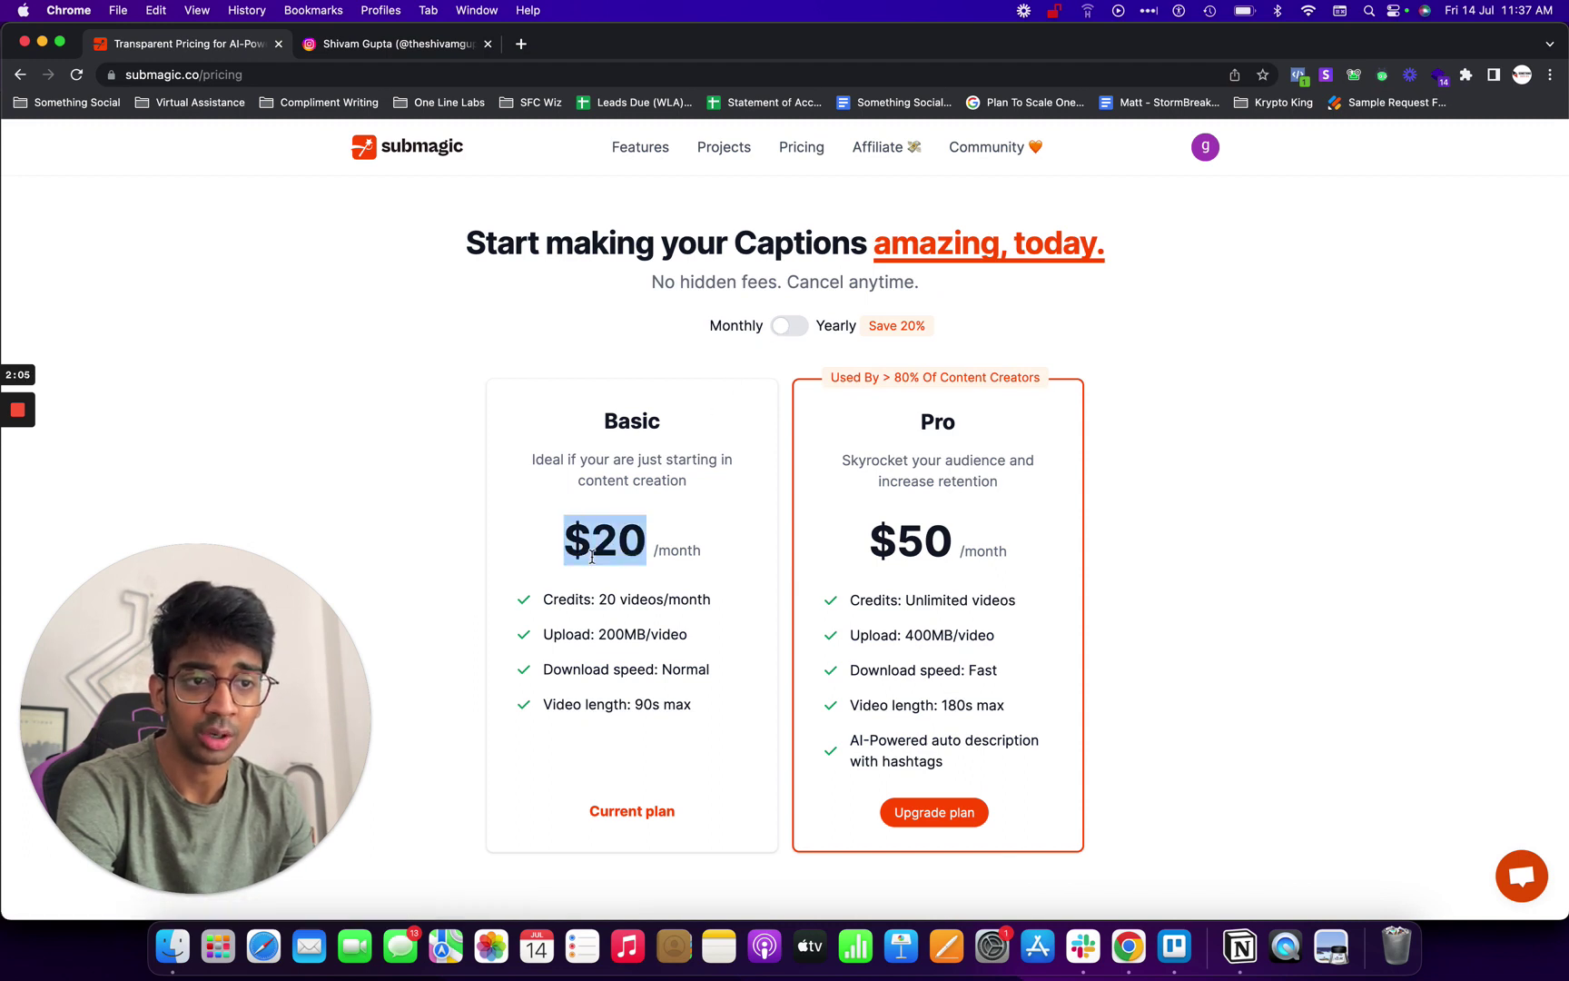
triple_click(599, 601)
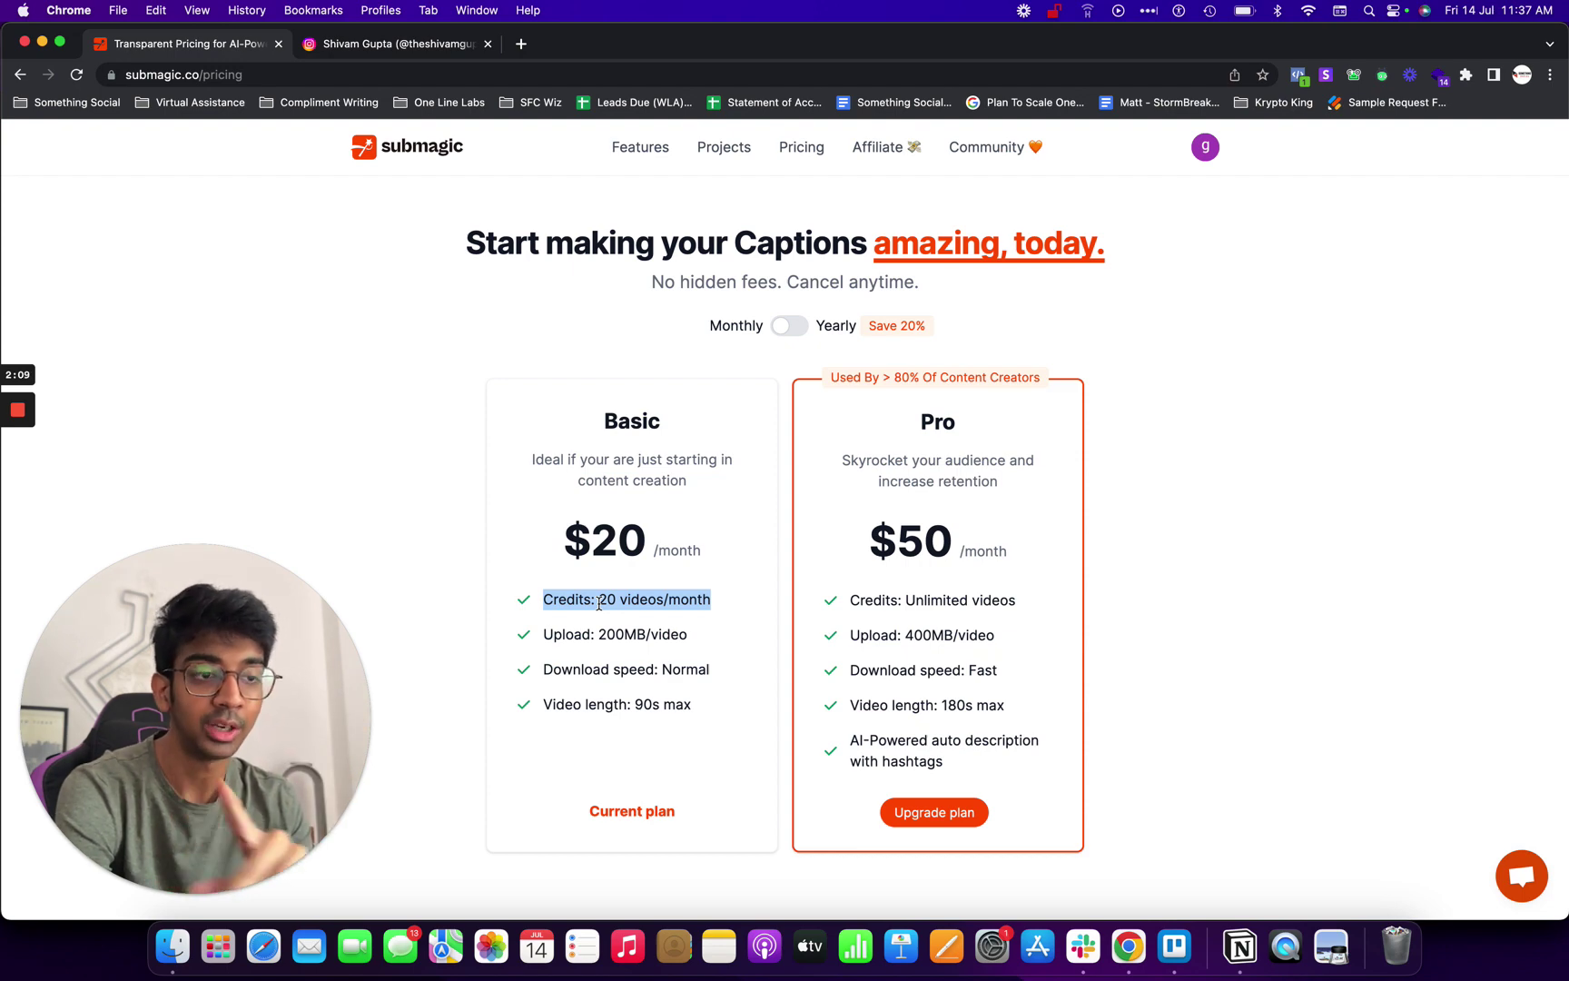
triple_click(906, 549)
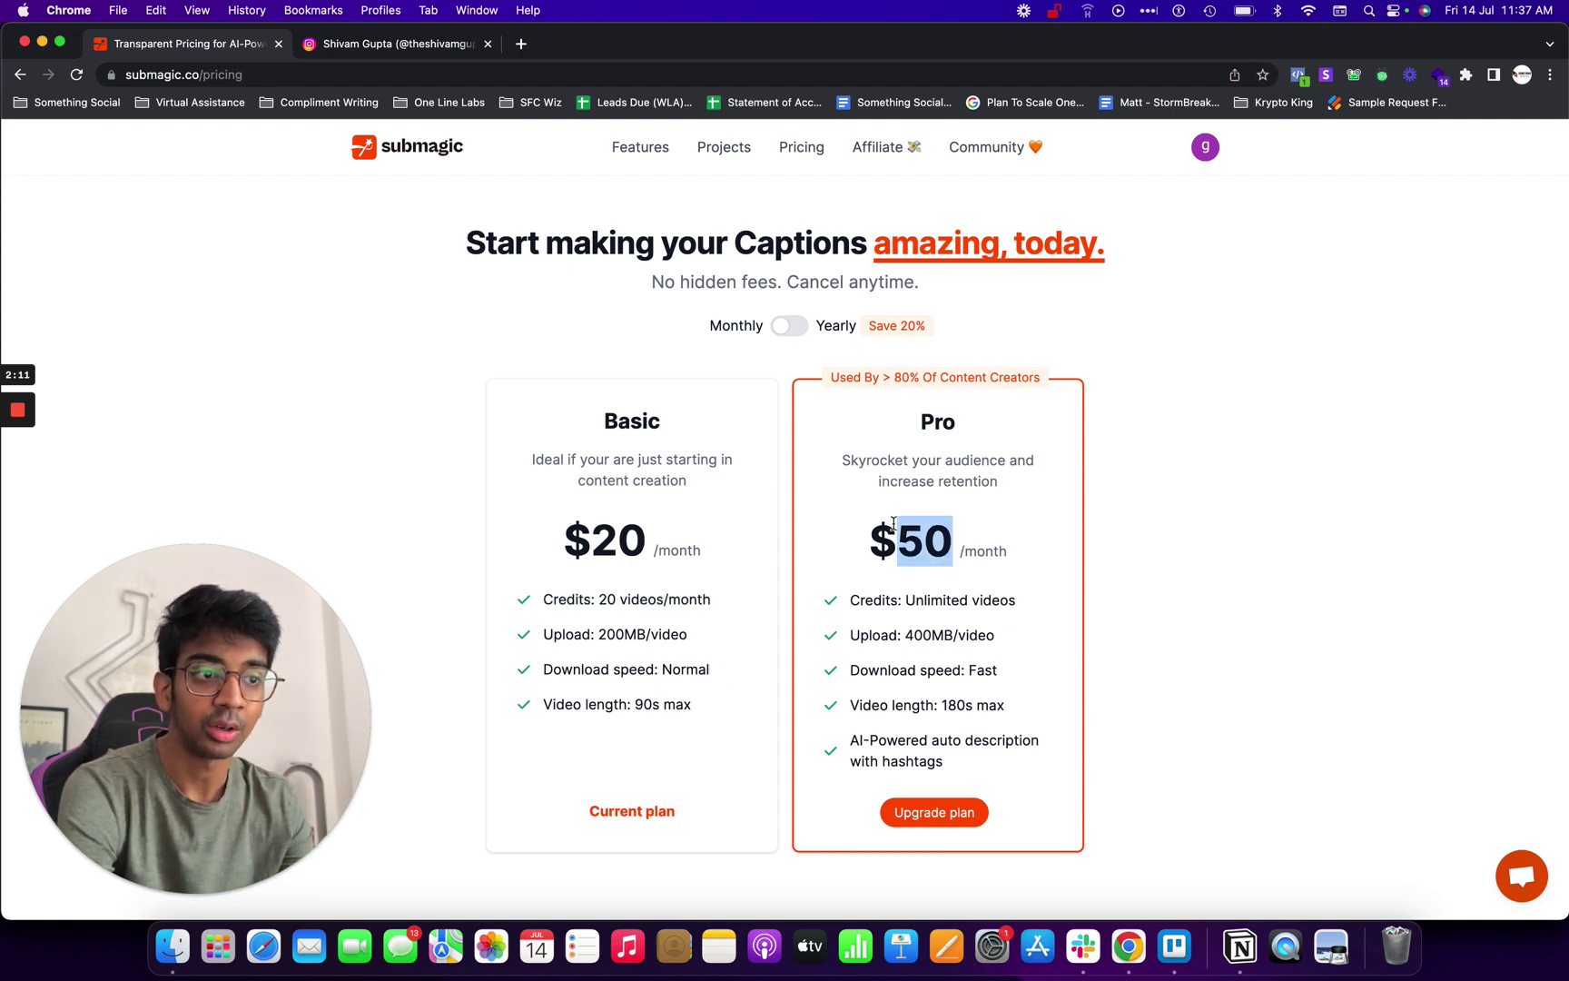
drag(914, 592, 1095, 612)
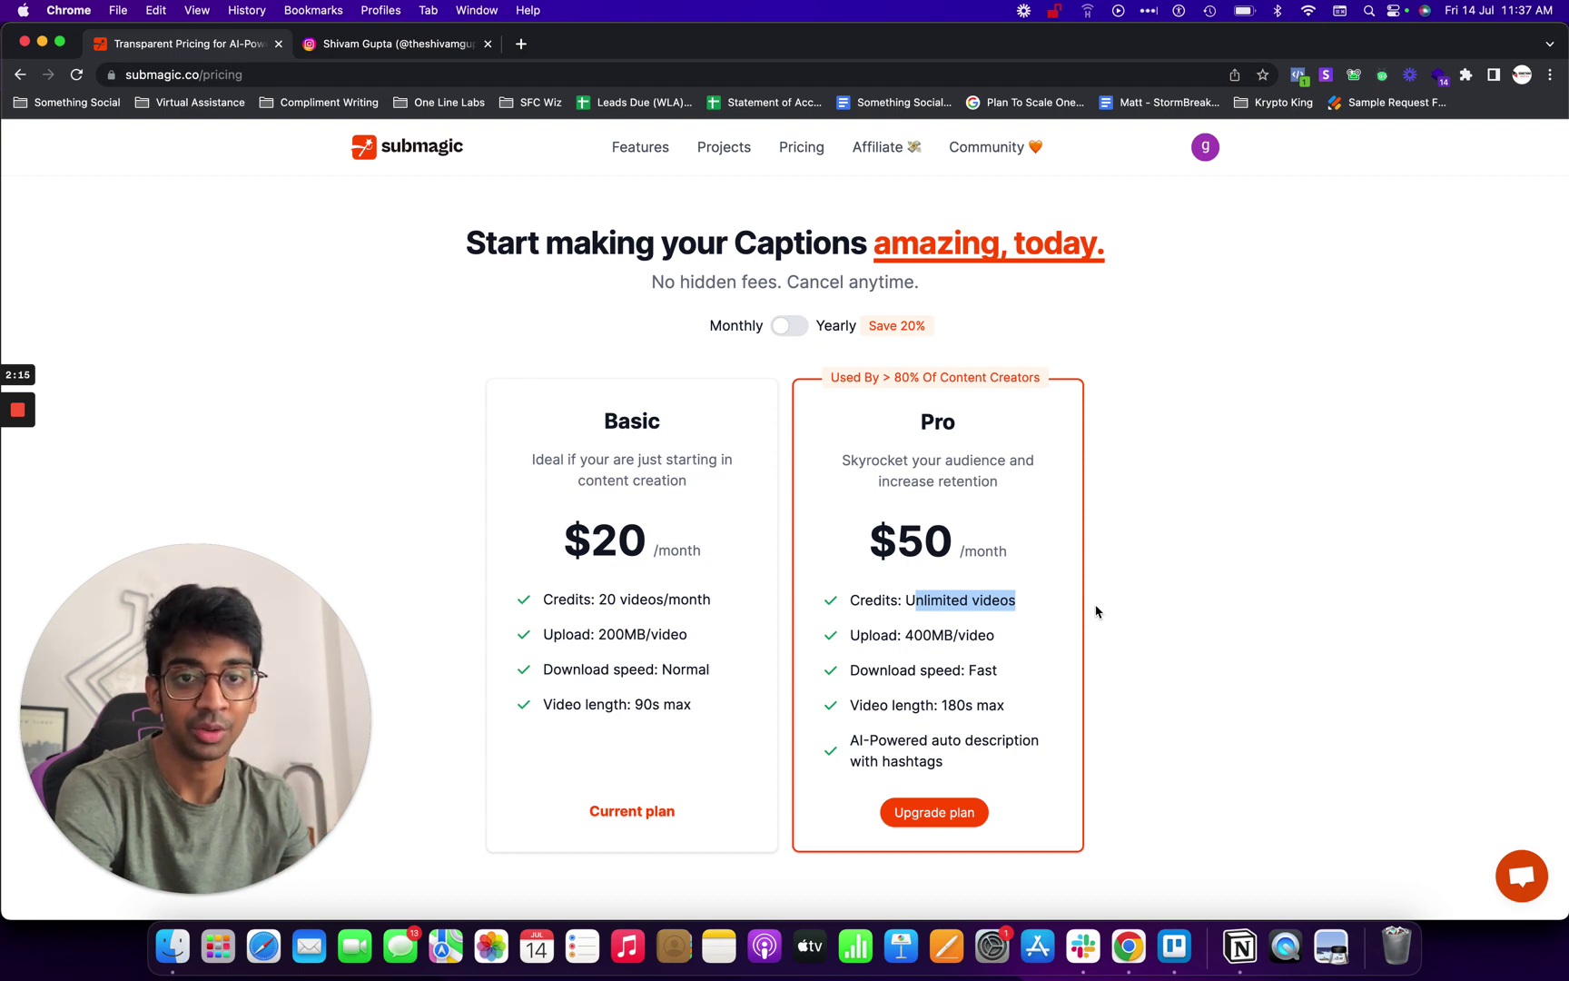
drag(703, 554, 656, 554)
double_click(631, 553)
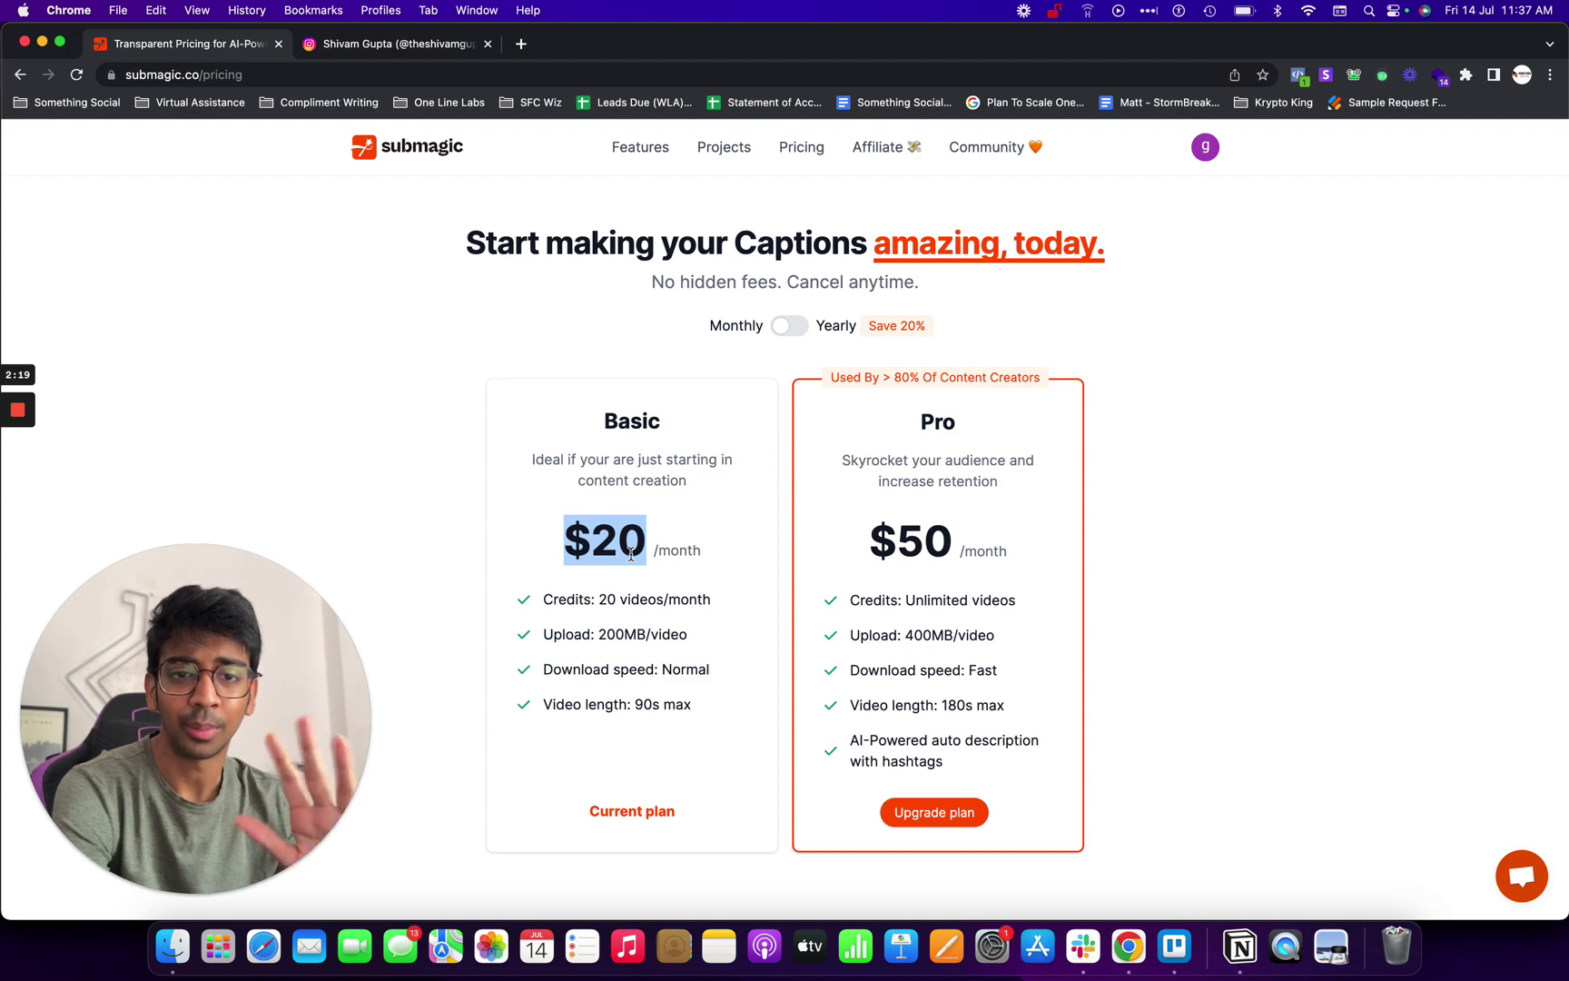
double_click(940, 548)
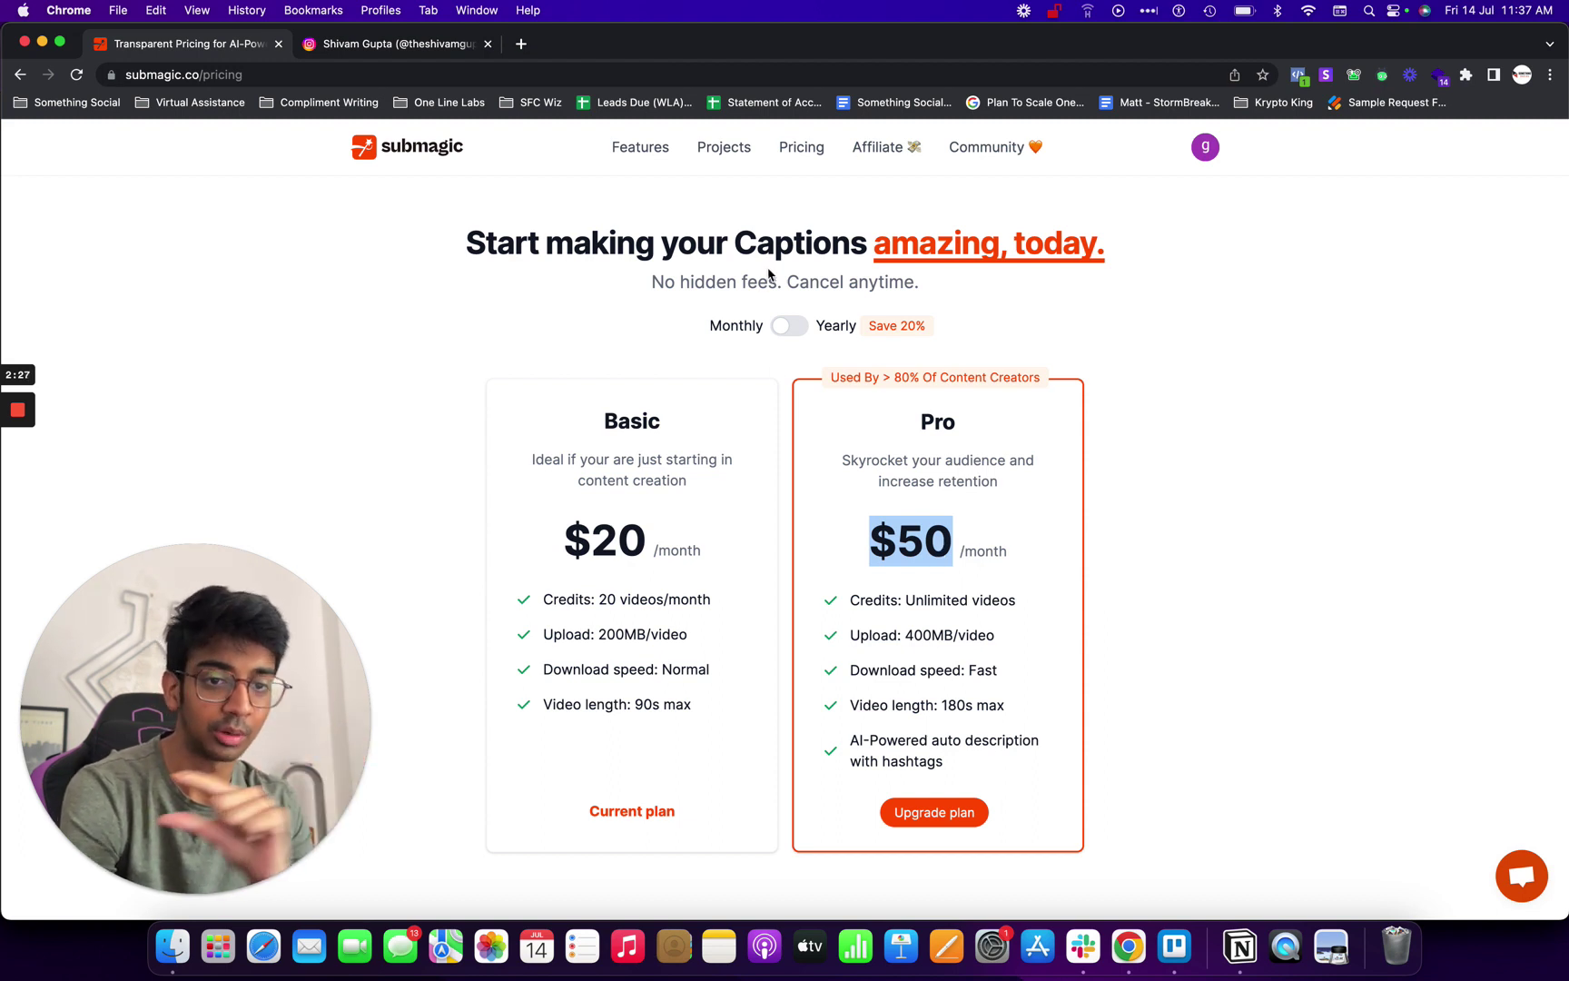
click(726, 161)
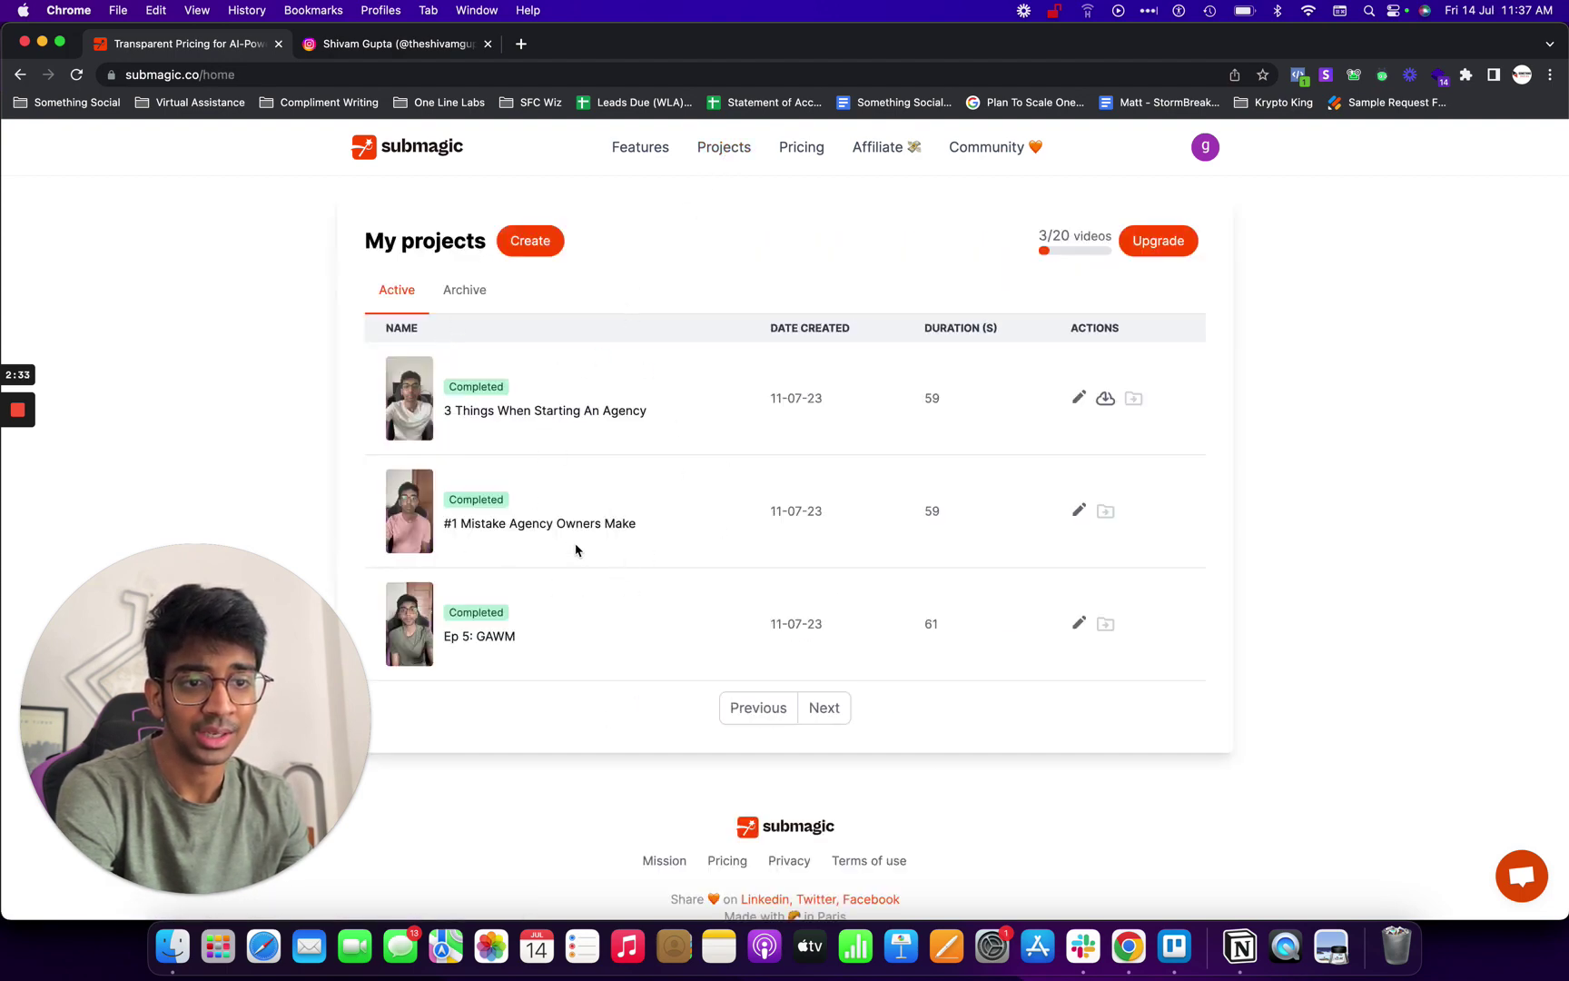
click(1079, 400)
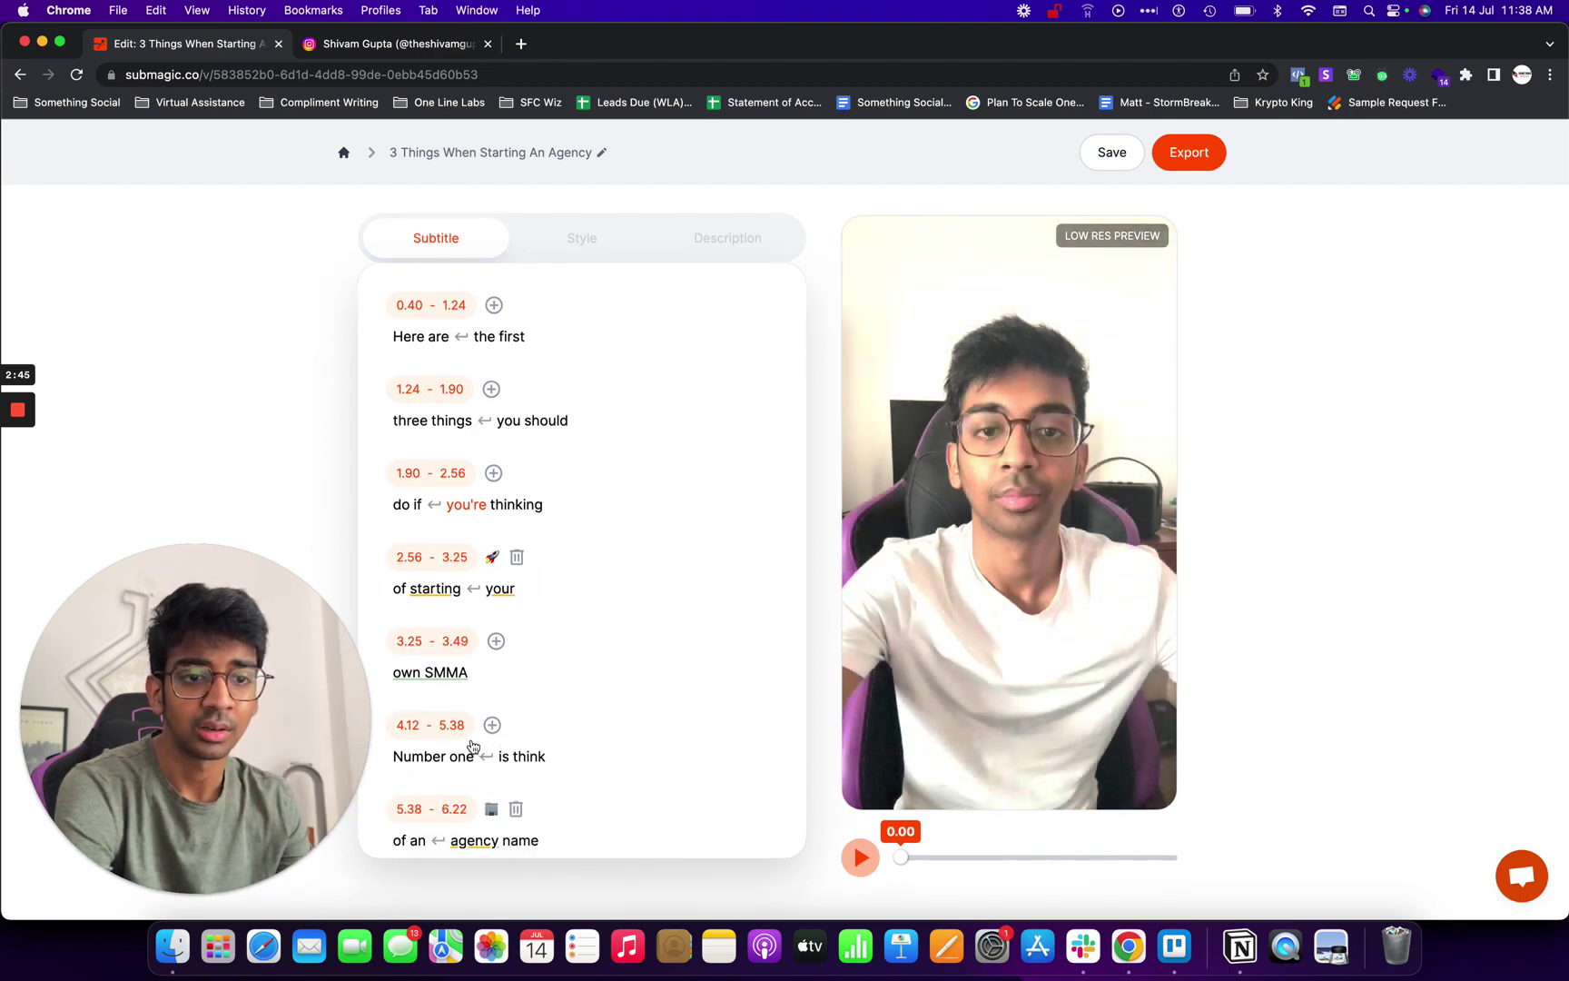
Scan the subtitle lines and cue the preview to the 0.40–1.24 line 'Here are the first'.
scroll(472, 746, down, 6)
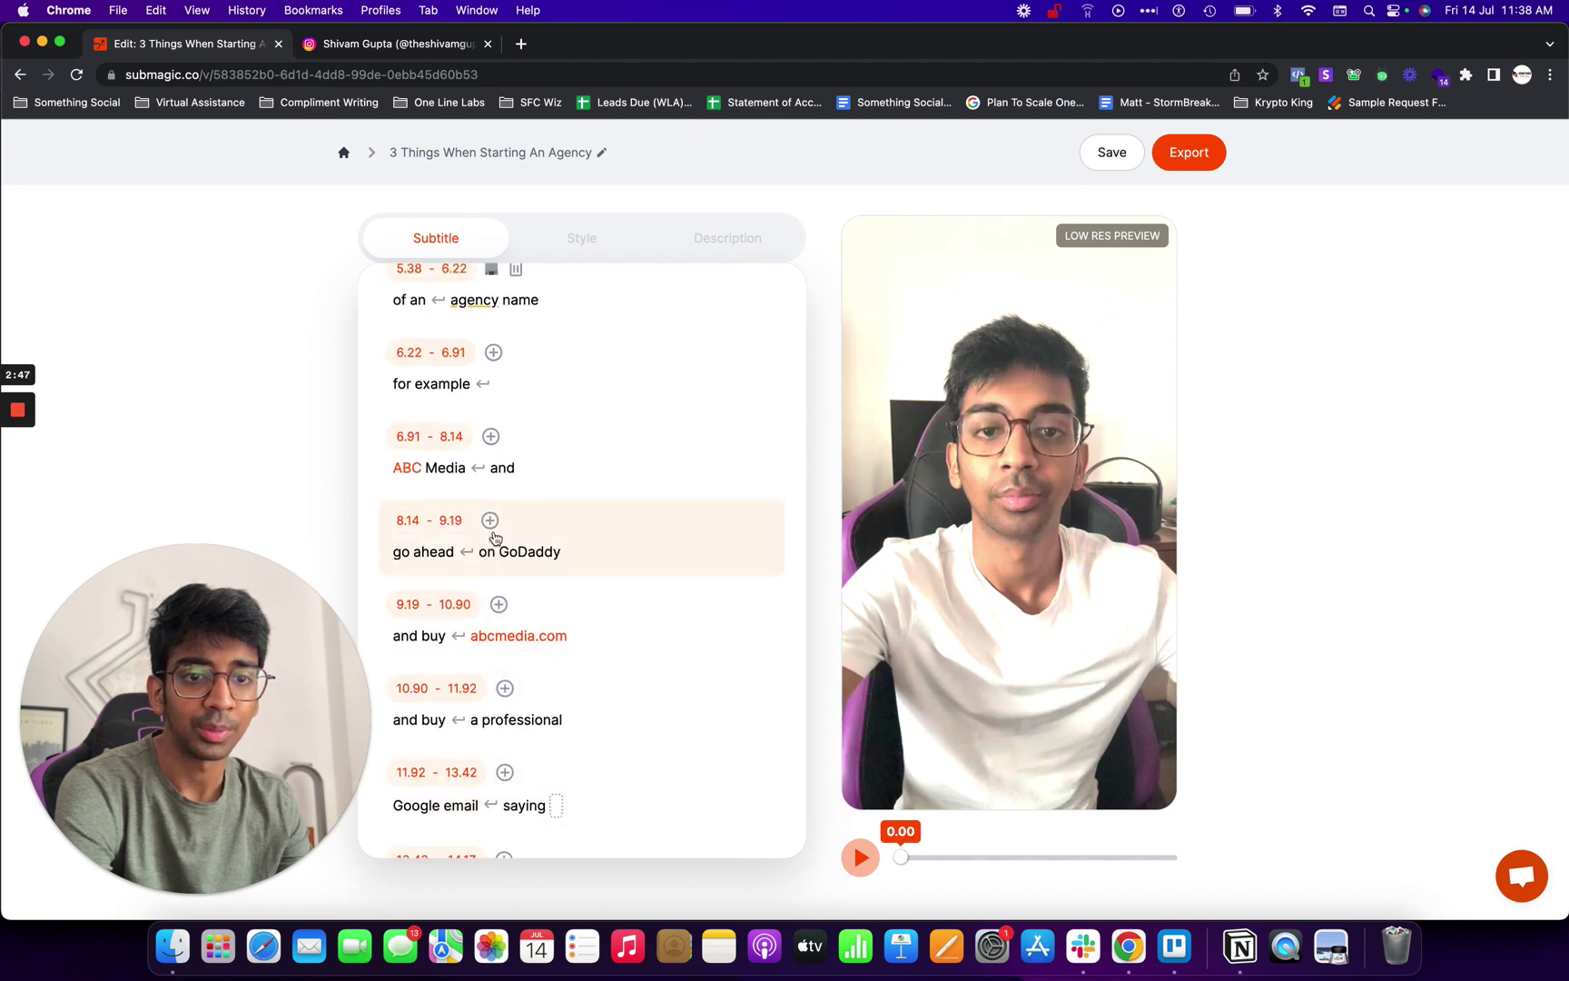
scroll(495, 537, up, 6)
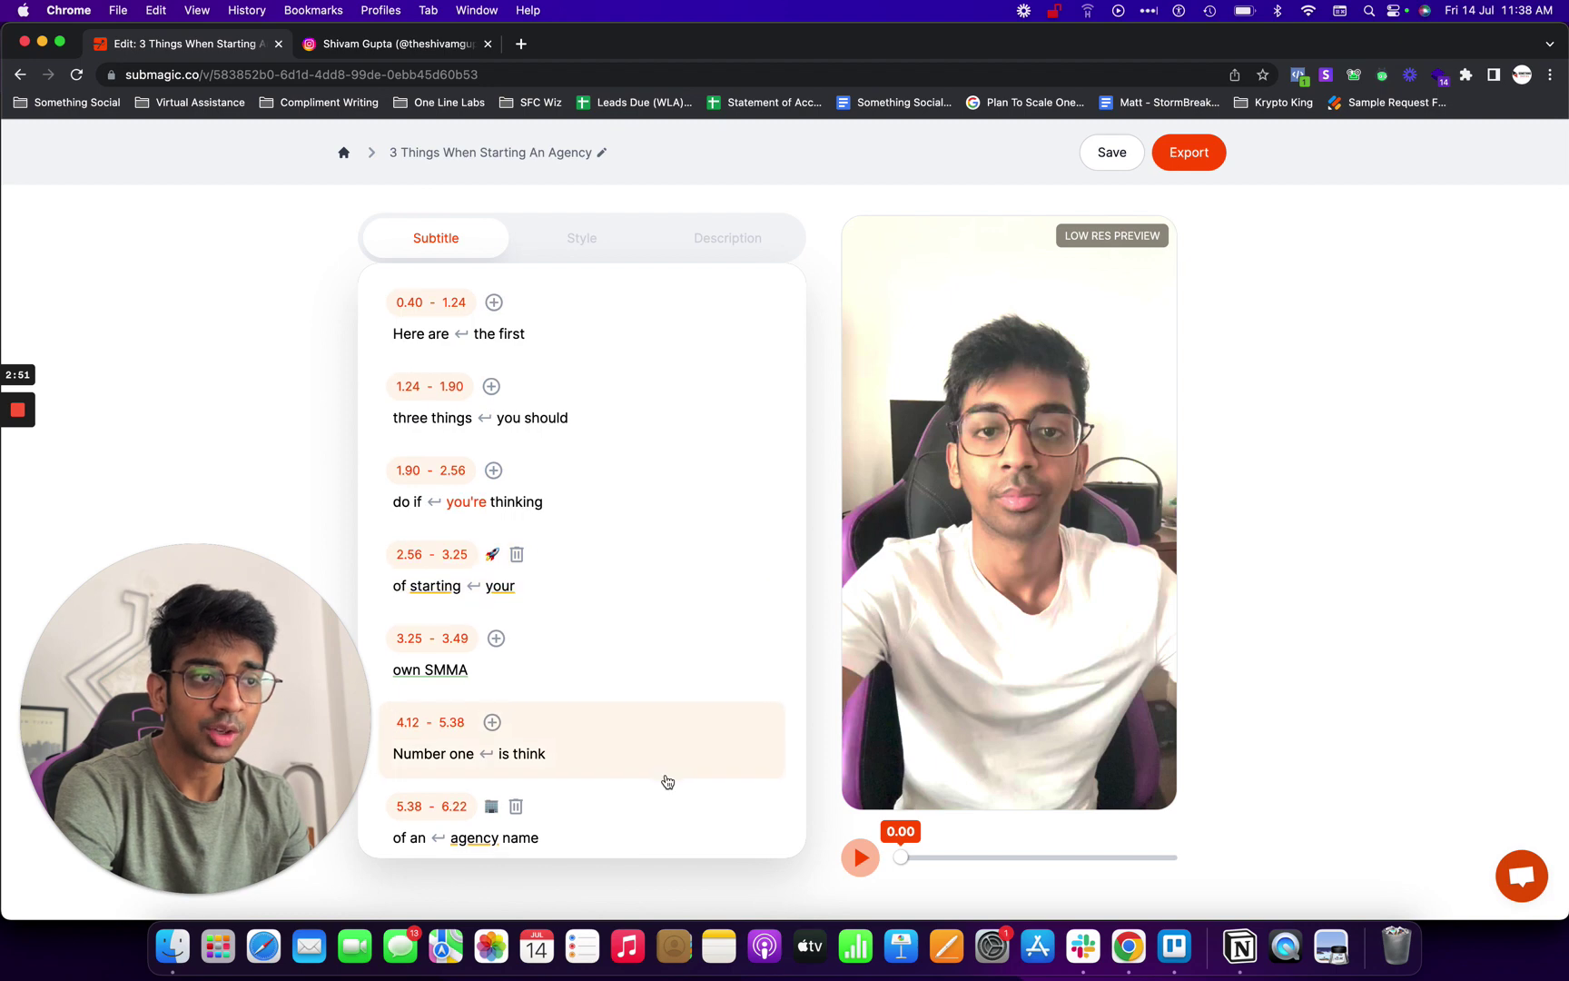
scroll(665, 772, down, 10)
scroll(613, 536, up, 10)
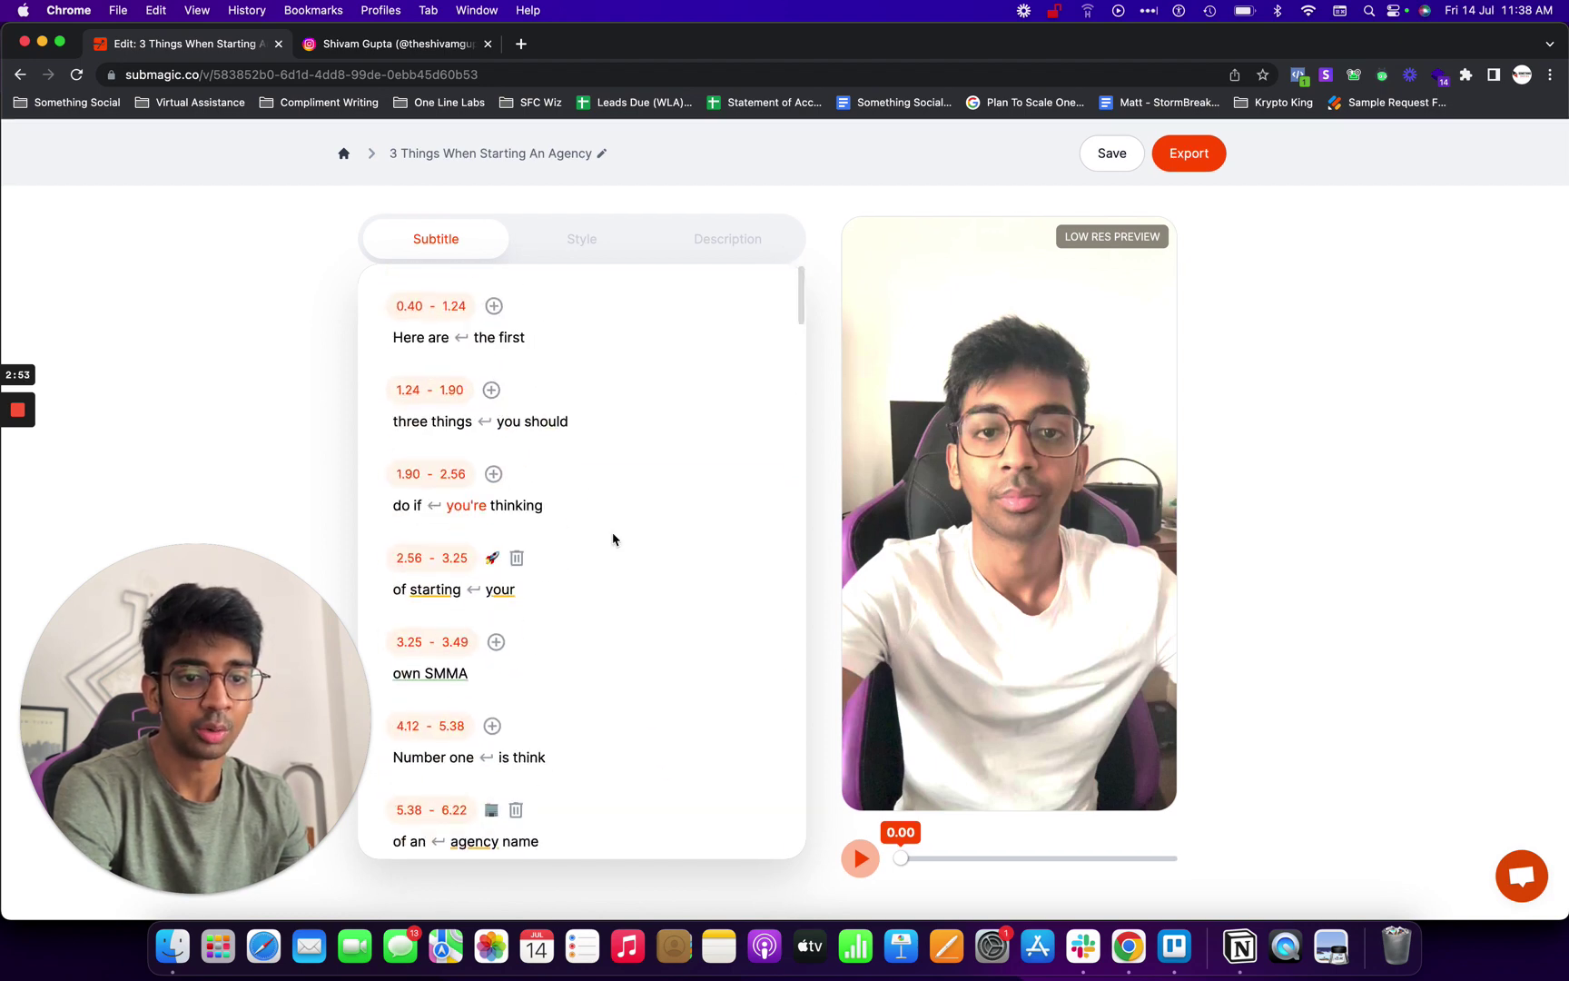
click(545, 338)
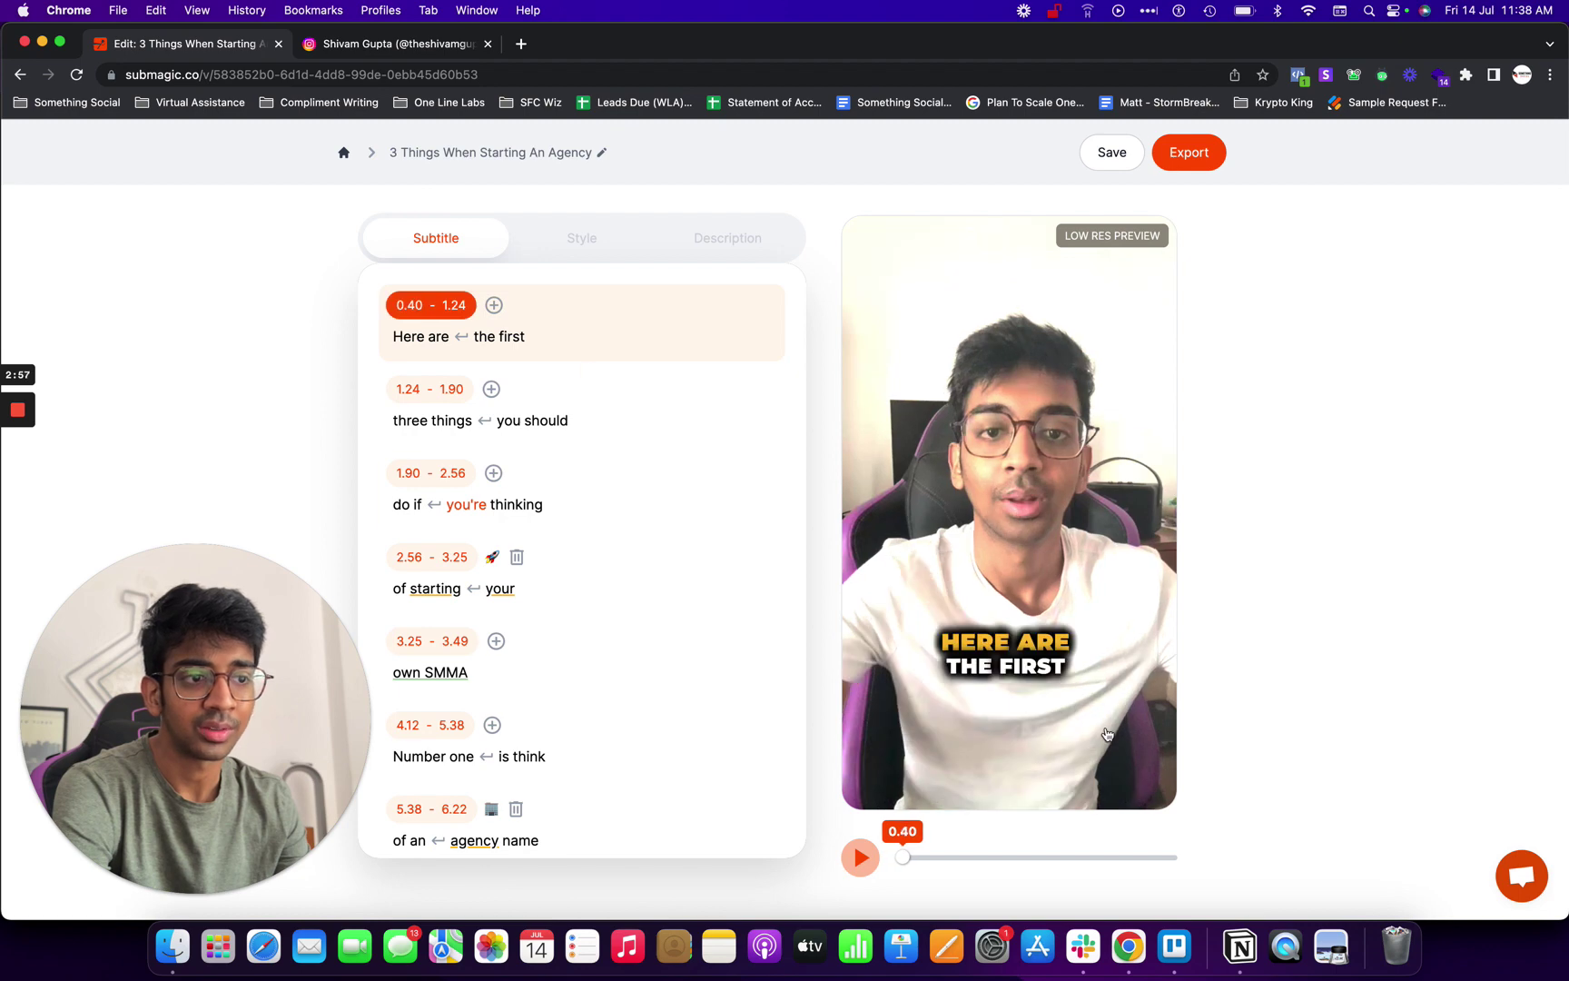
double_click(520, 337)
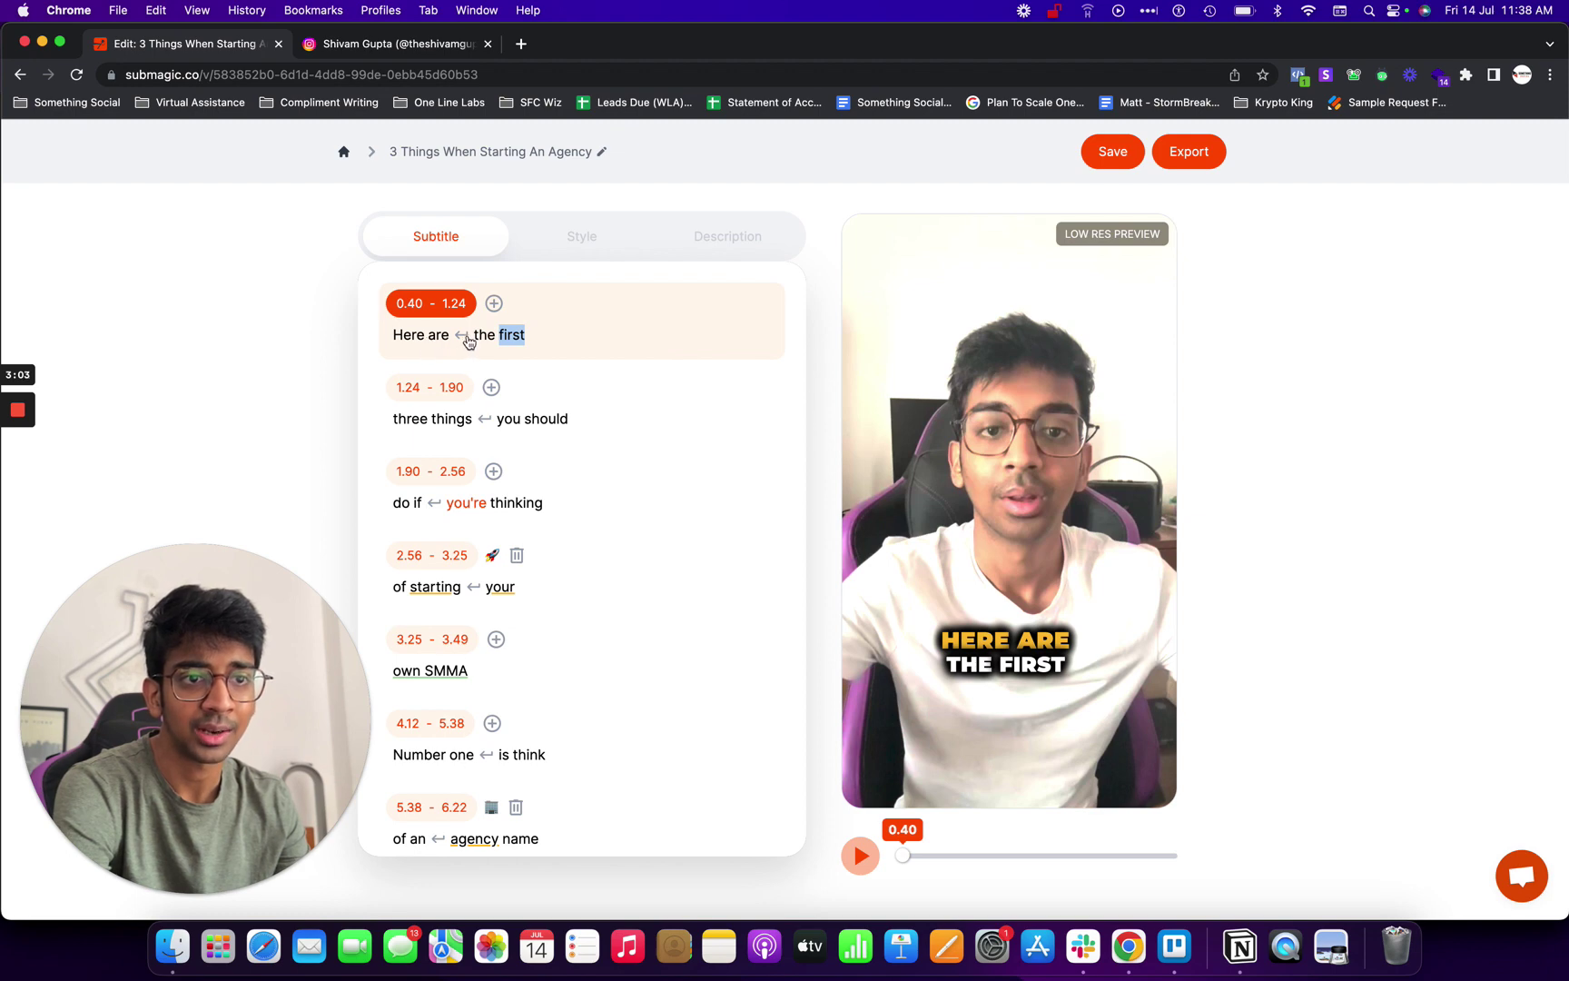
Try the Hormozi V1 and then Hormozi V2 caption themes, checking later captions in the preview.
click(564, 246)
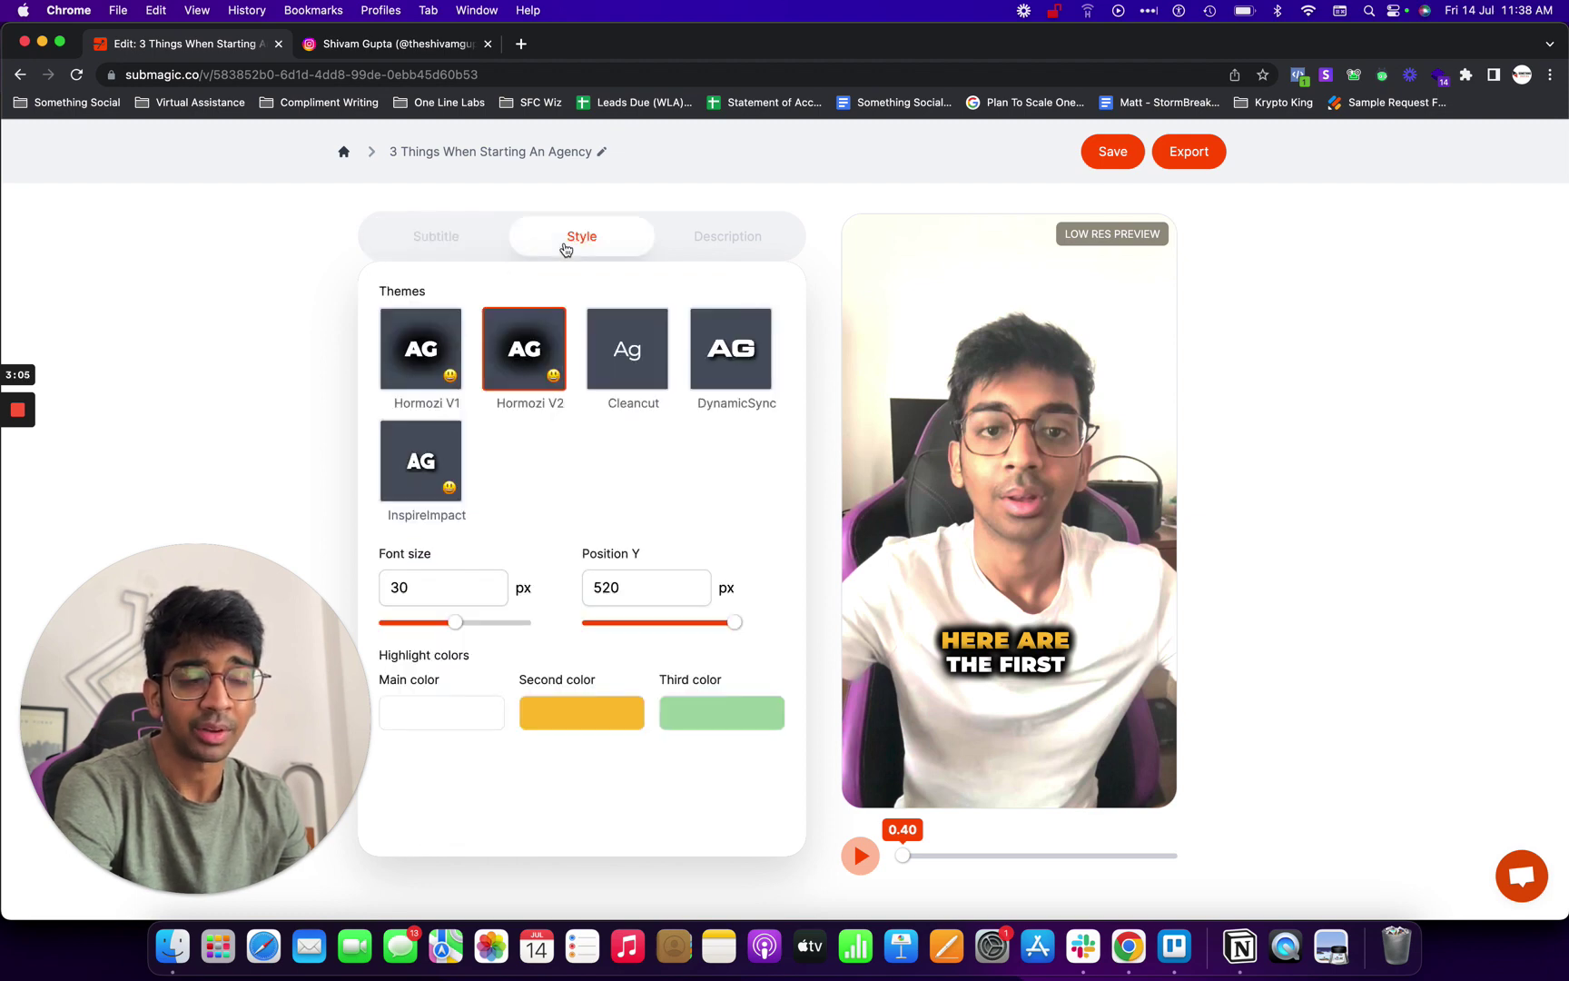
click(429, 351)
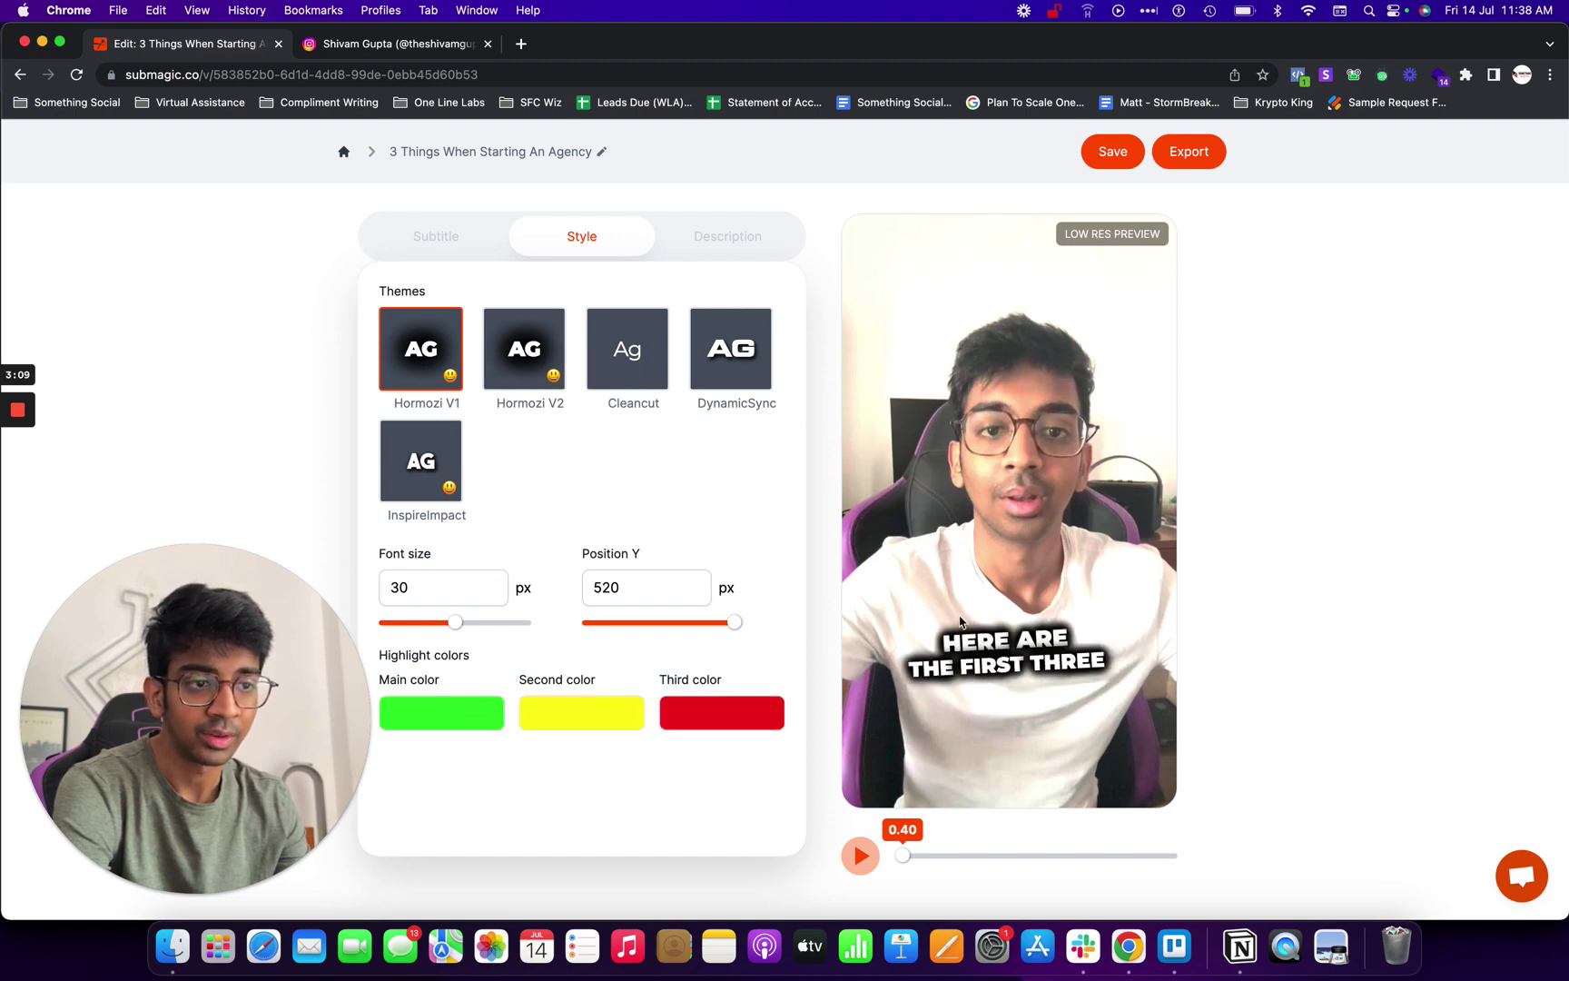
drag(897, 852, 940, 854)
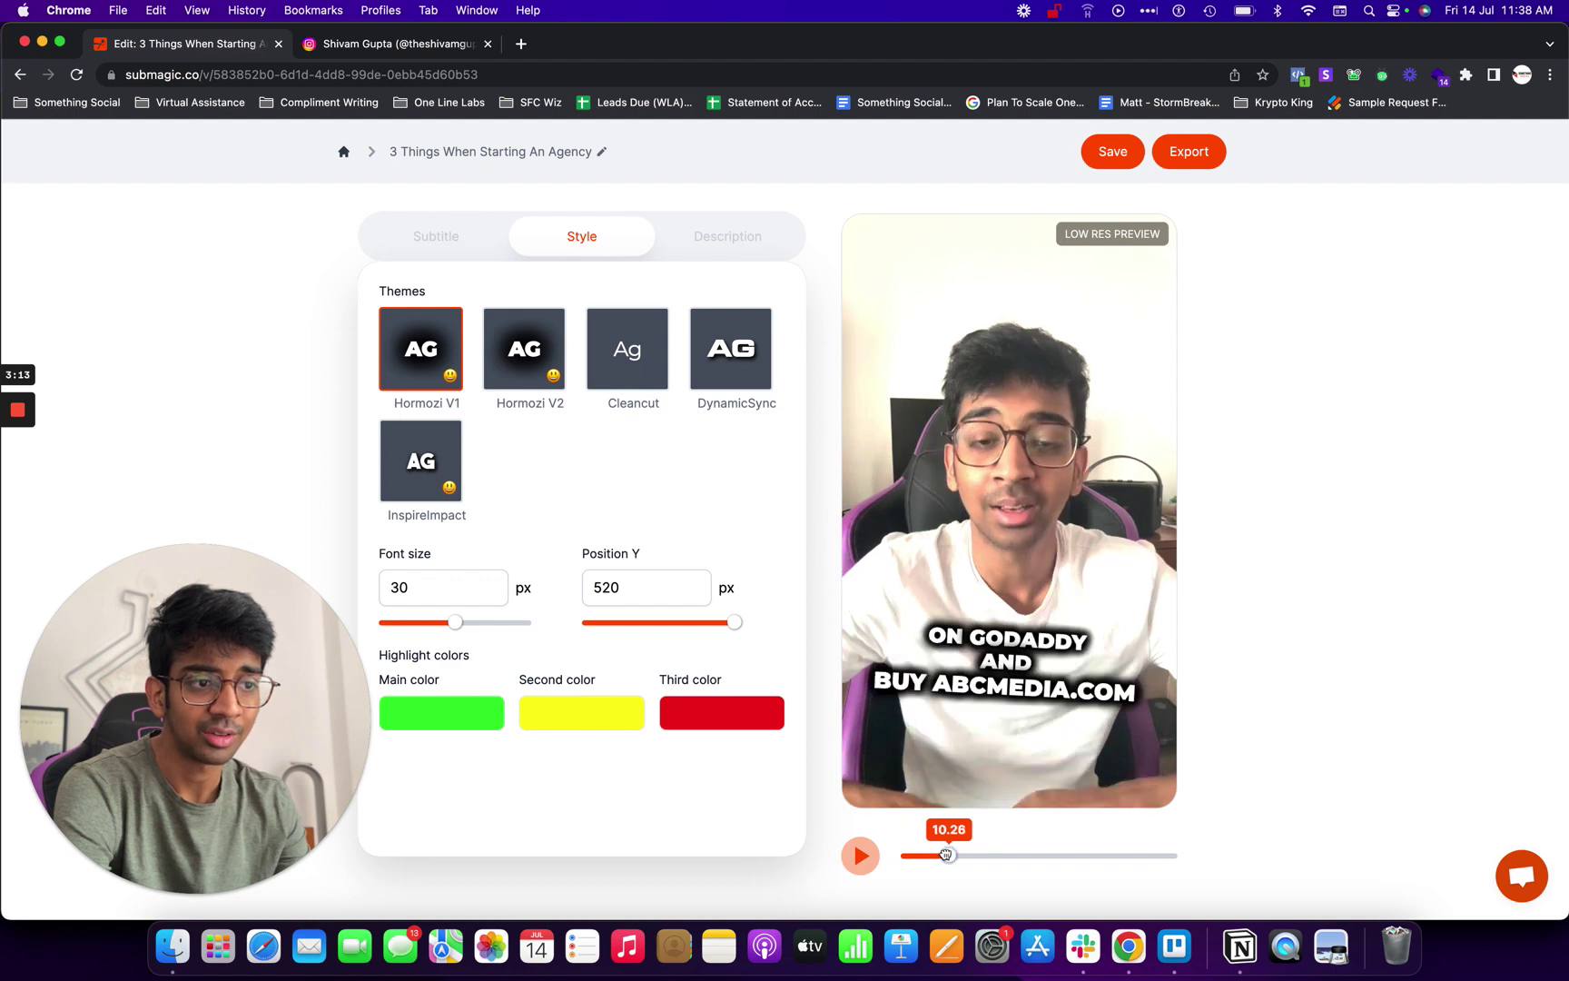
click(524, 354)
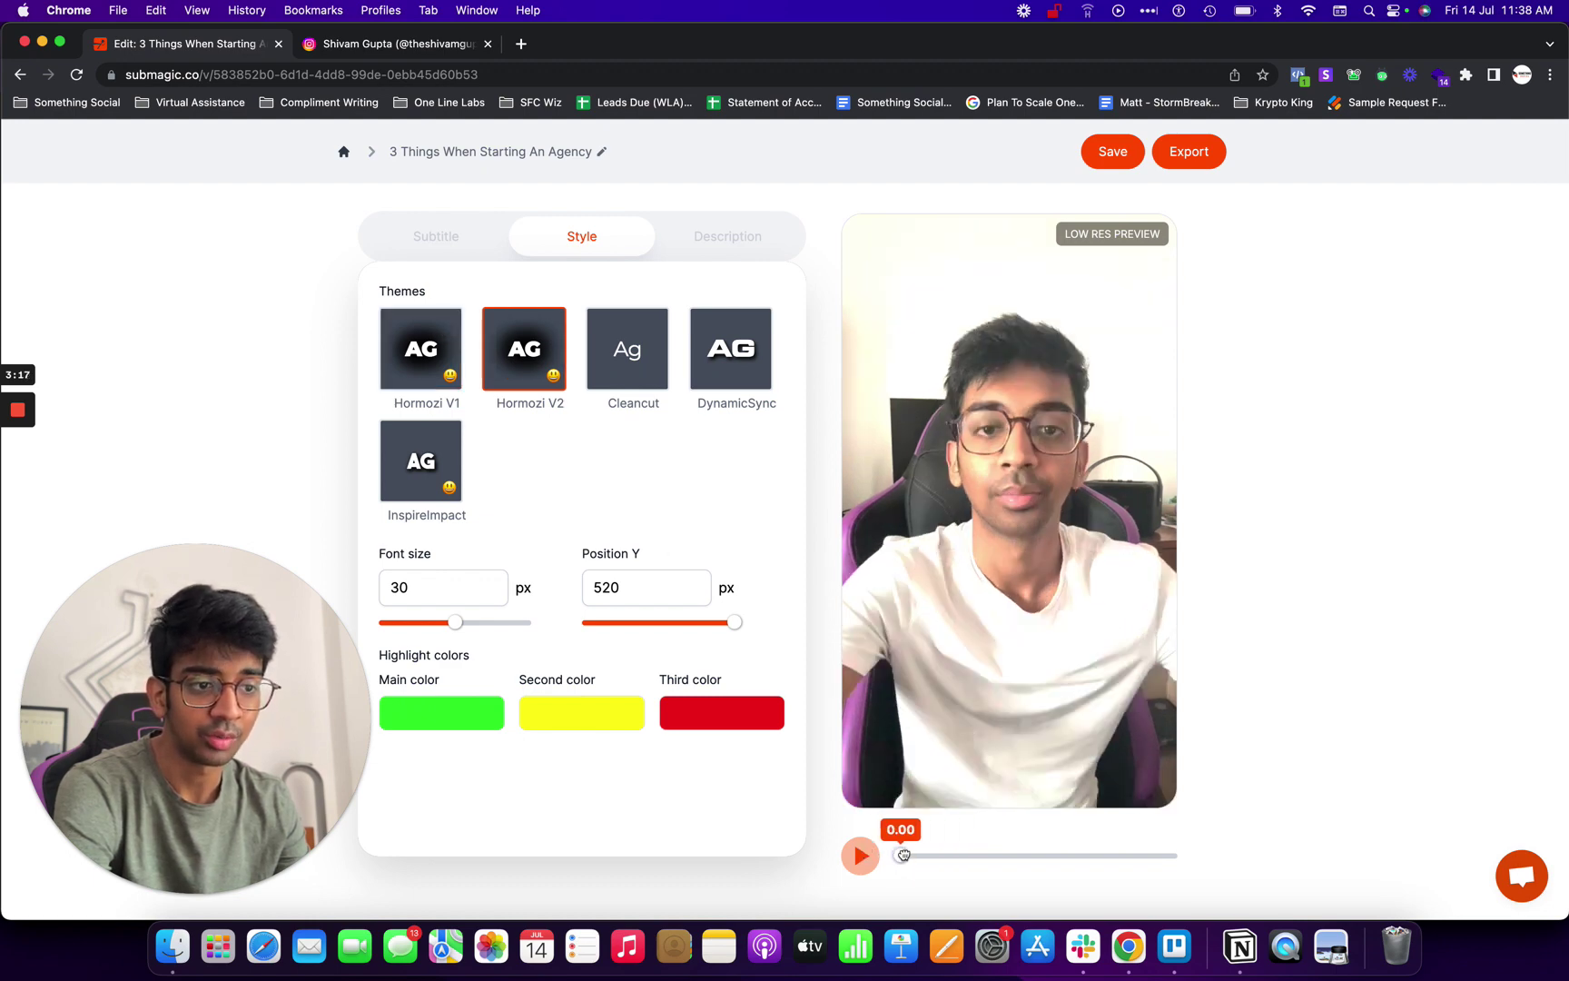
Raise the caption font size to 31, test the vertical position, and switch to the Cleancut theme.
drag(900, 855, 923, 855)
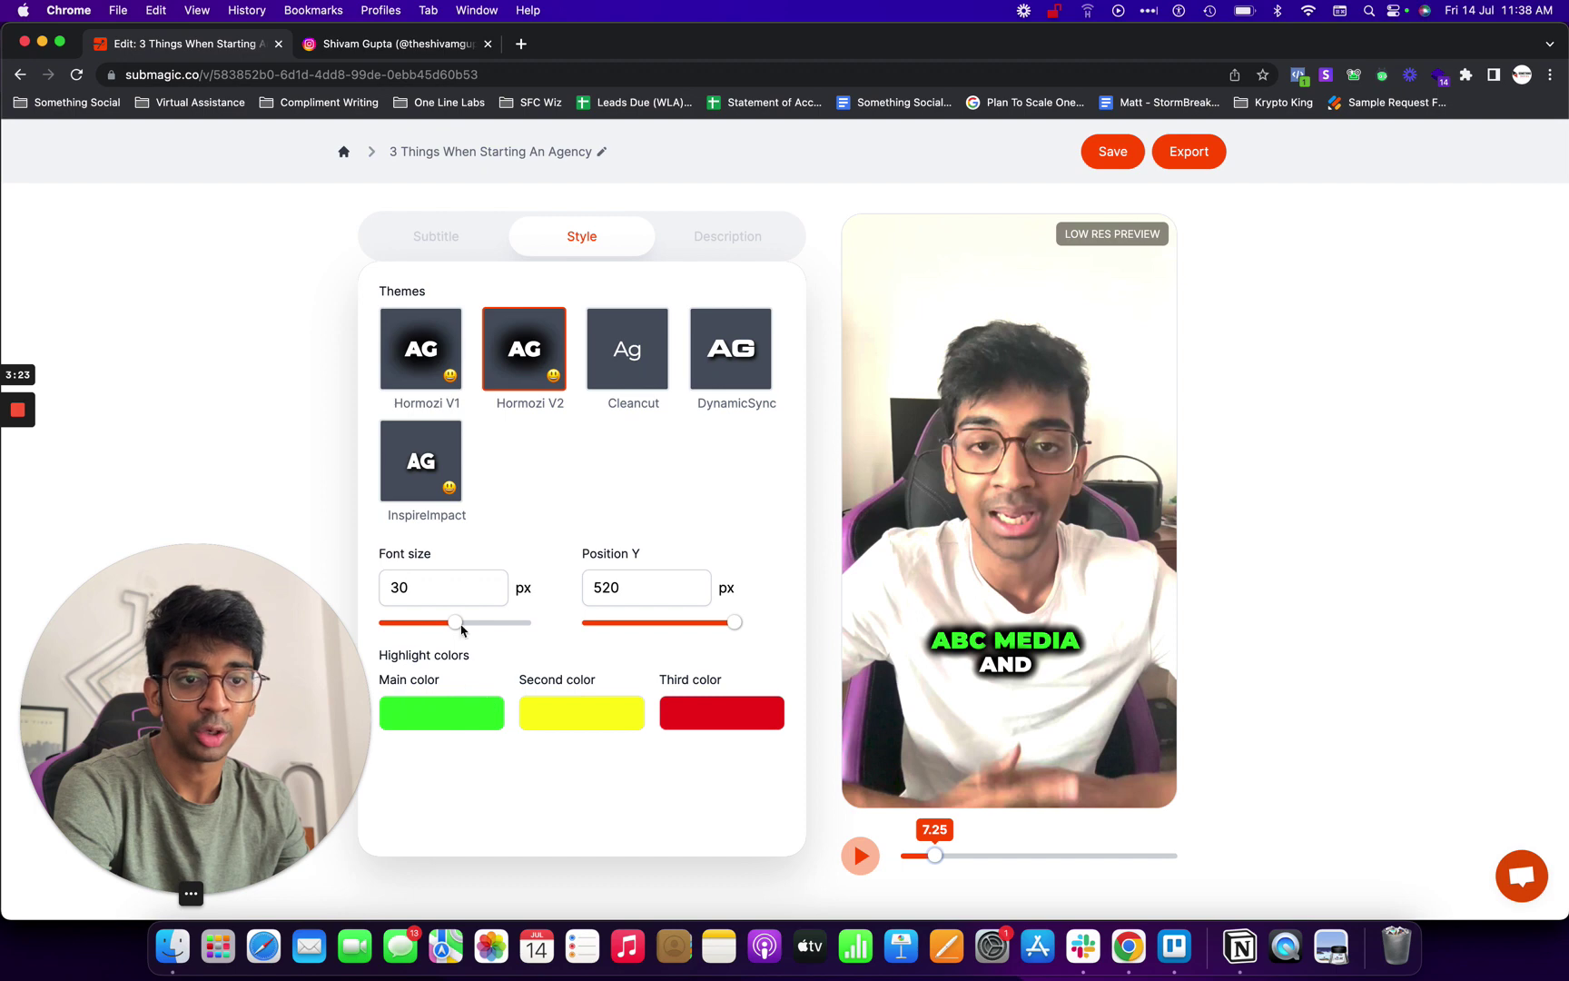
mouse_move(454, 623)
mouse_down()
mouse_move(442, 623)
mouse_move(464, 621)
mouse_up()
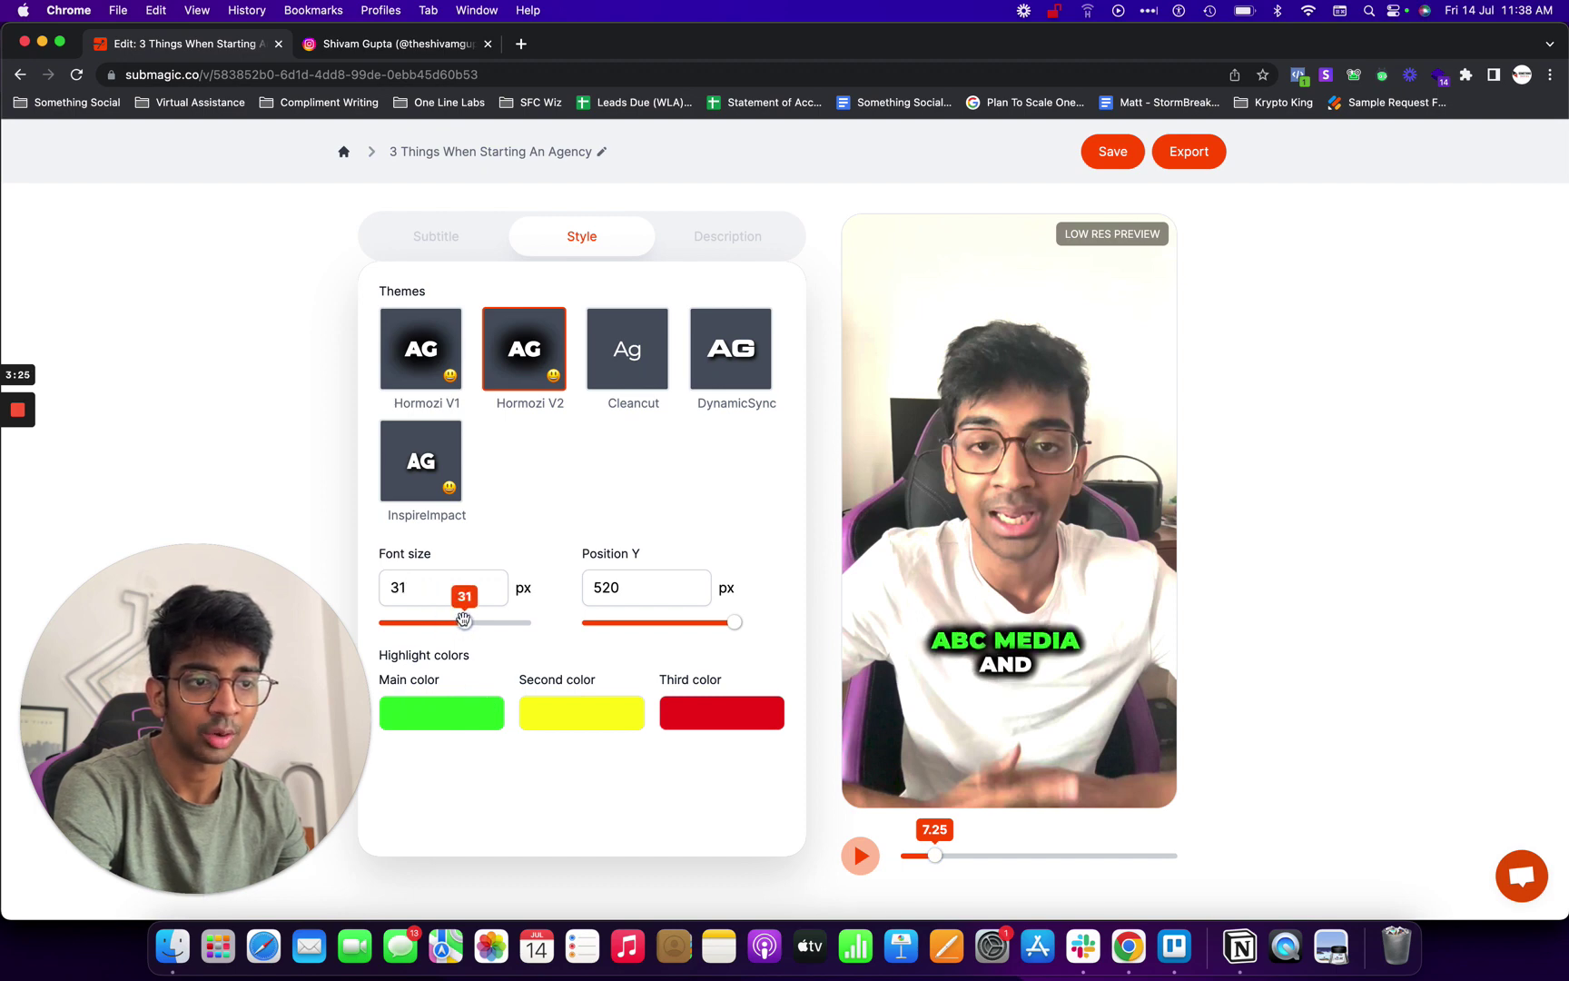
mouse_move(733, 622)
mouse_down()
mouse_move(665, 621)
mouse_move(761, 631)
mouse_up()
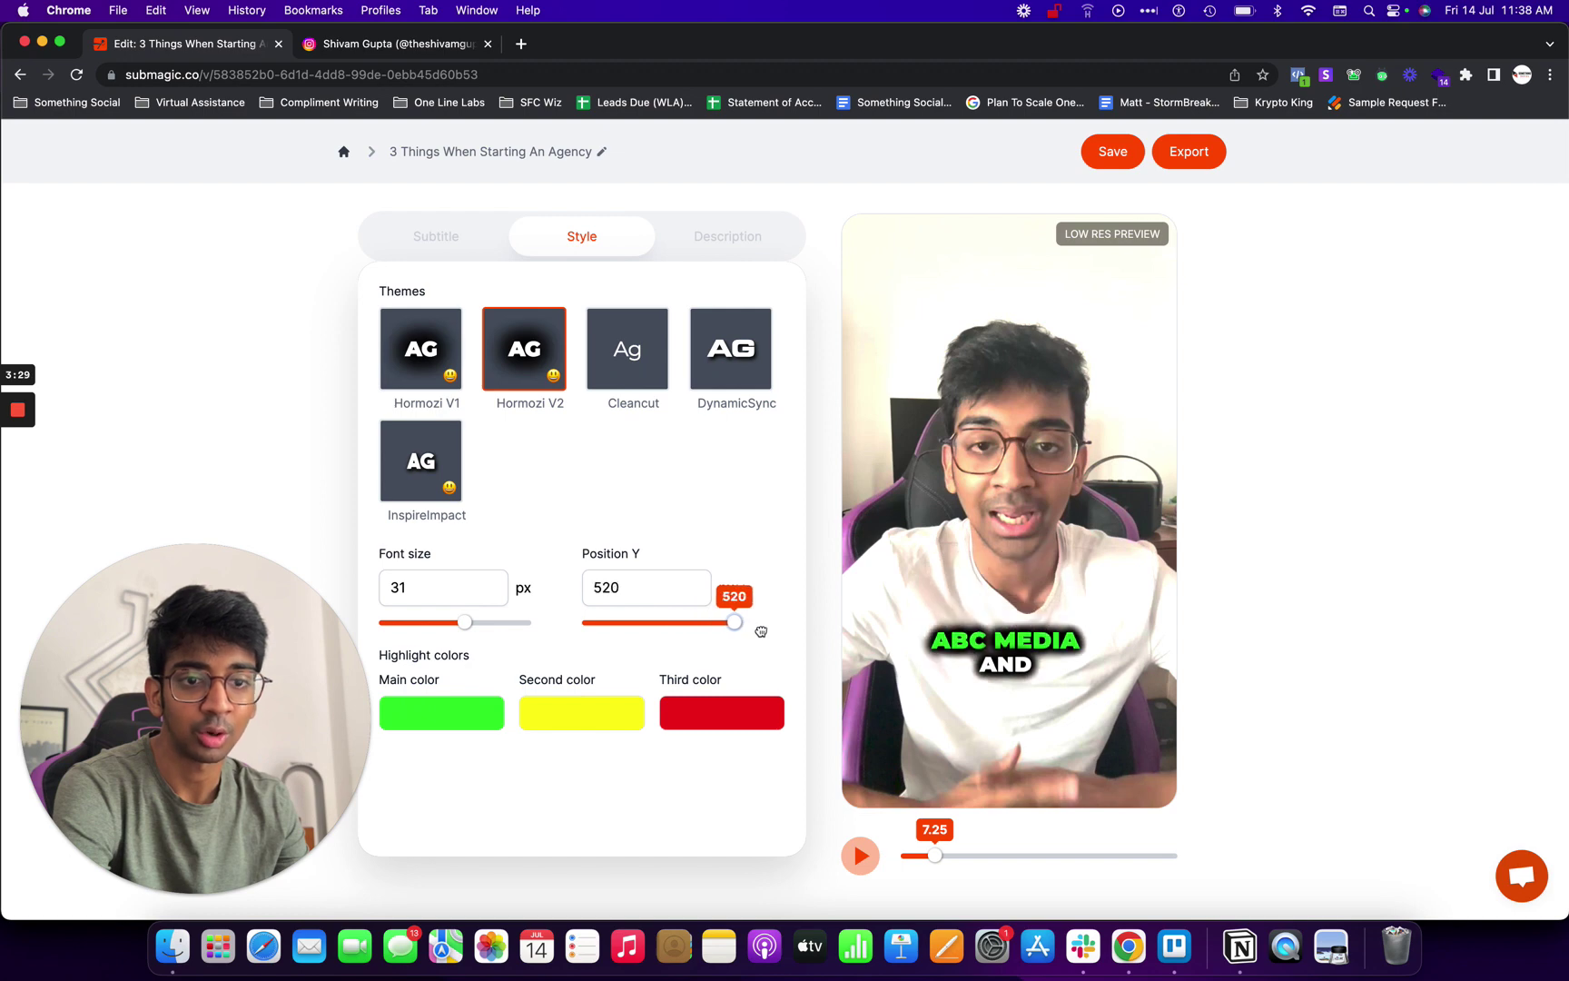
click(623, 371)
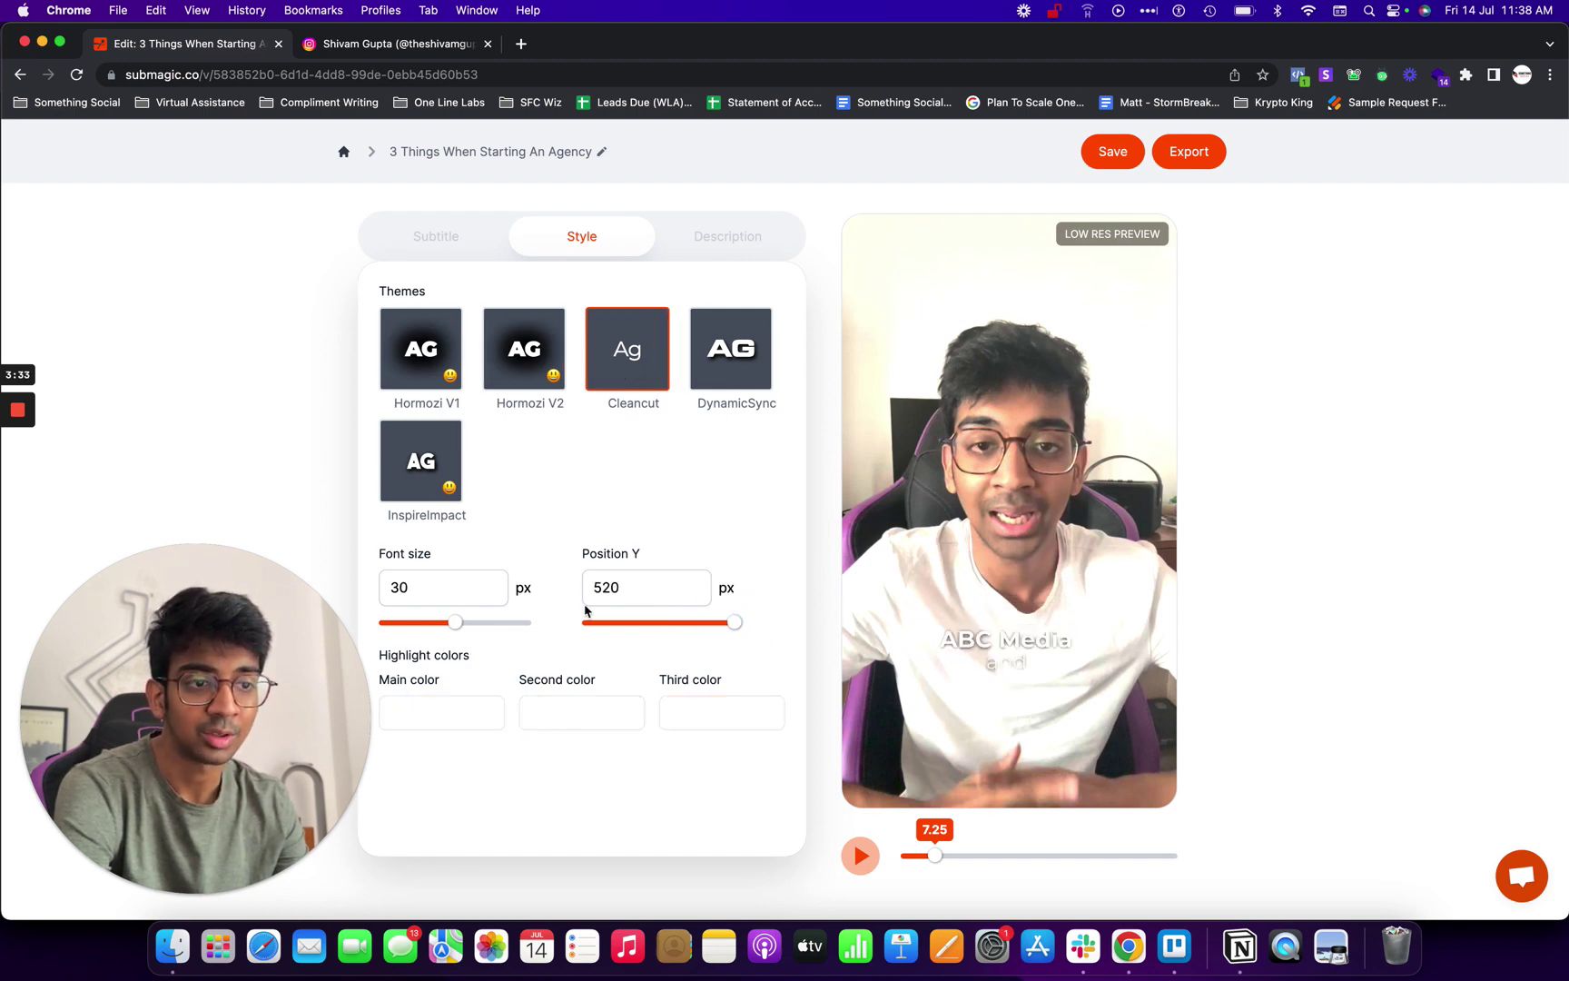
click(468, 712)
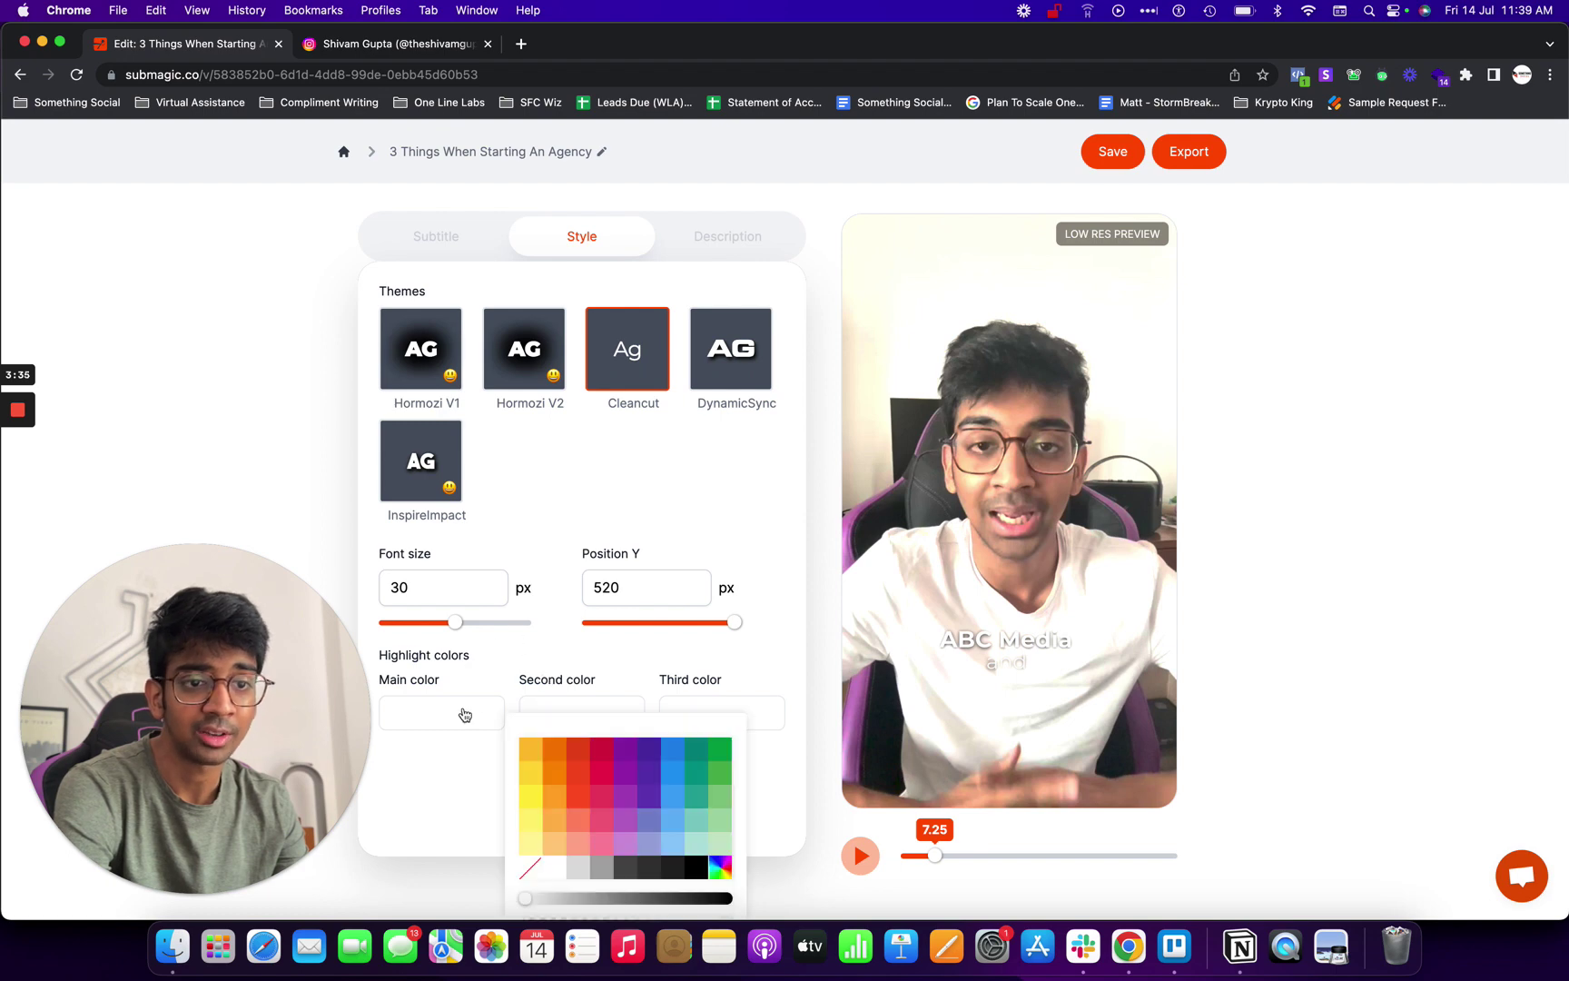
click(549, 750)
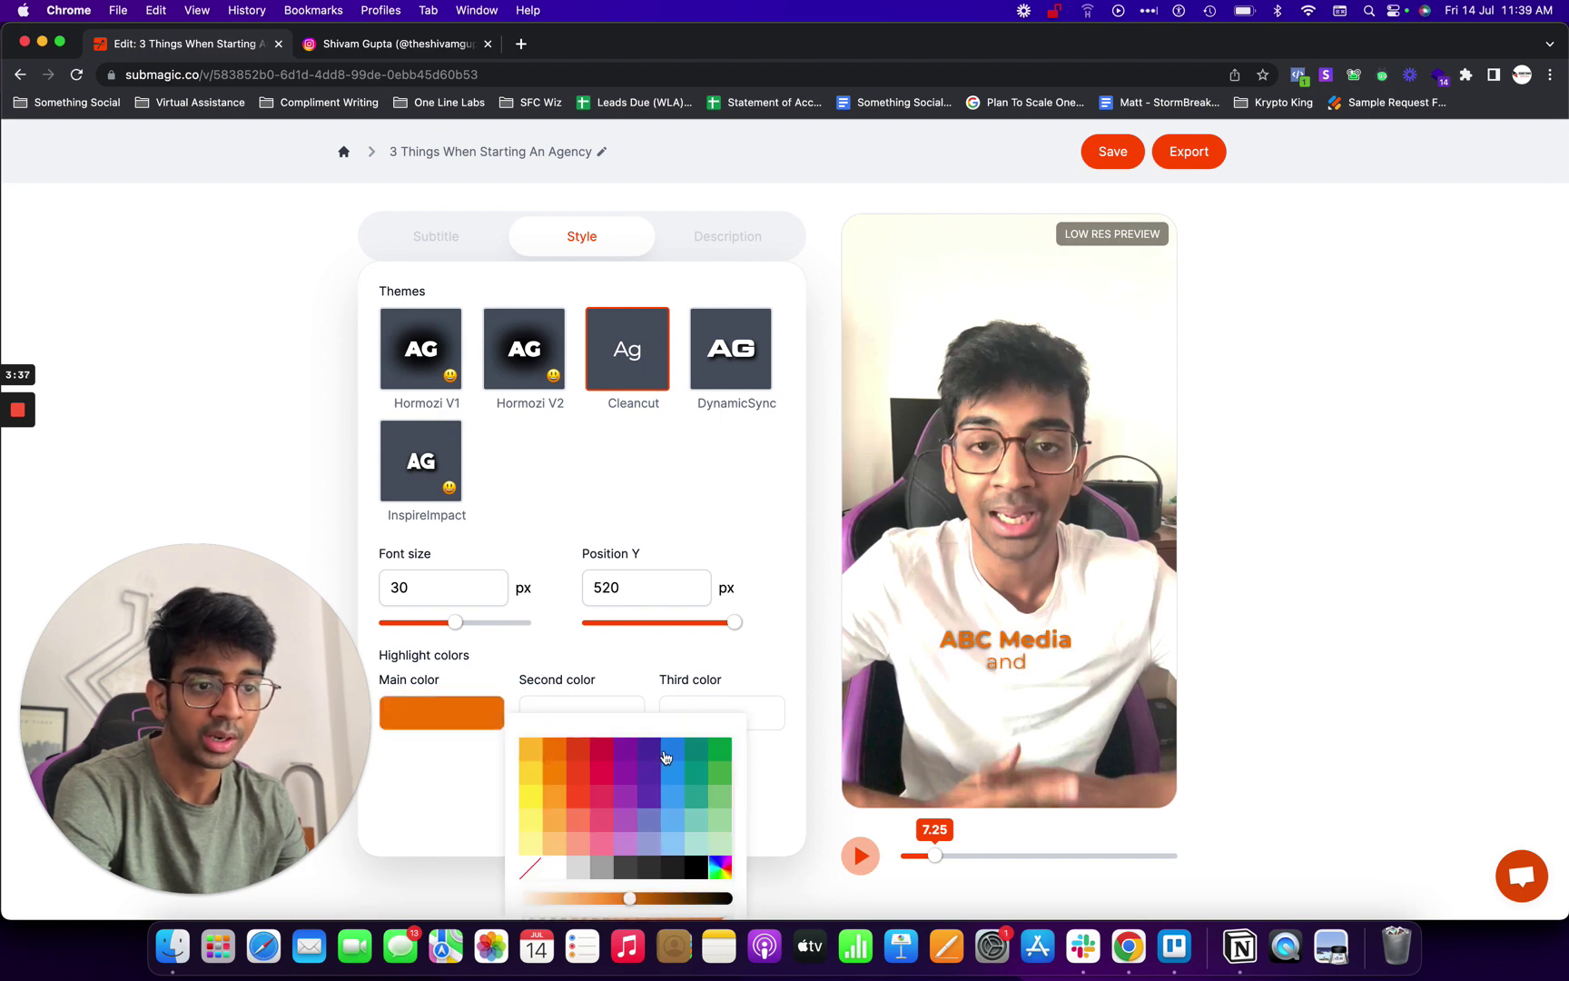
click(696, 867)
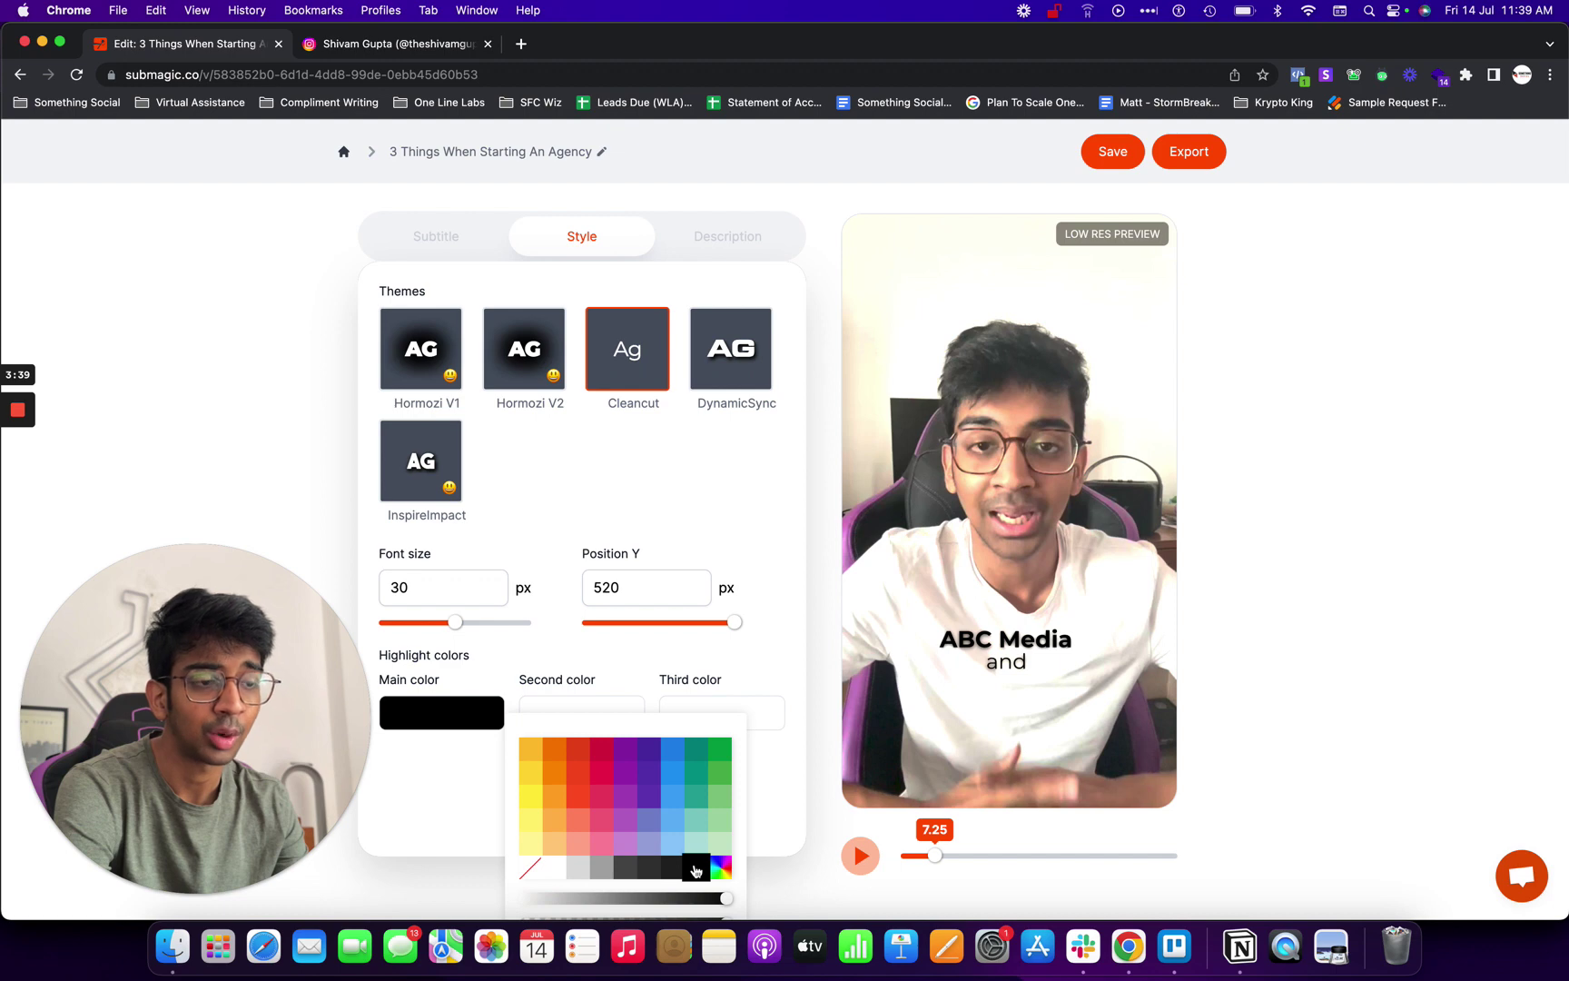
click(525, 677)
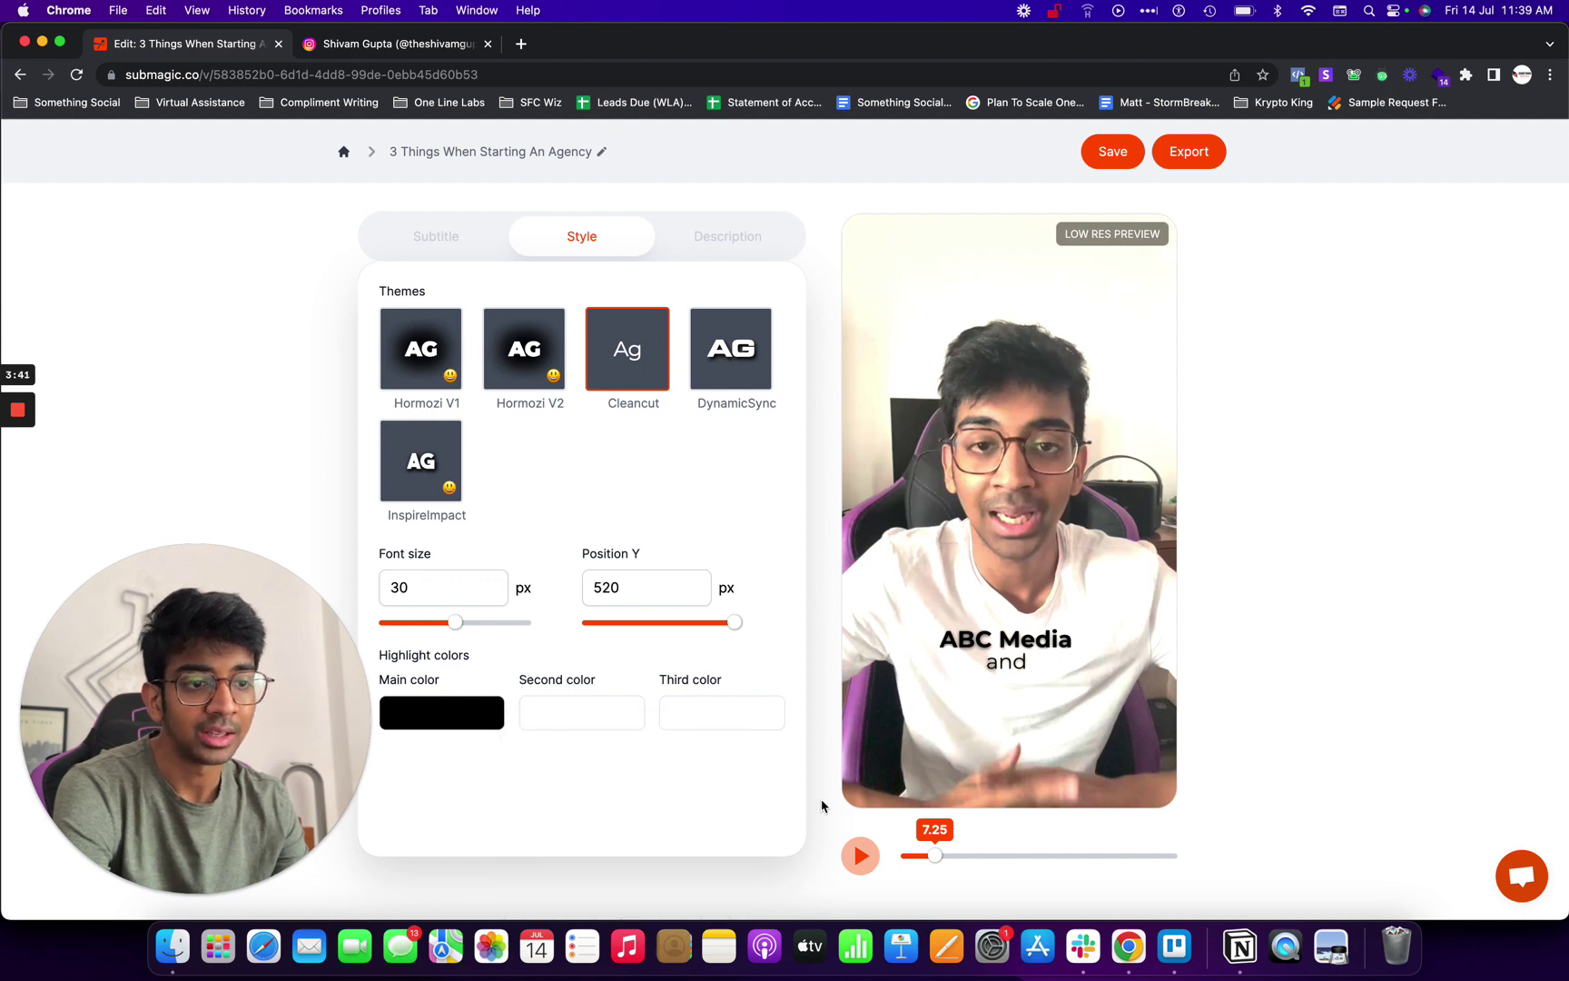
click(860, 854)
click(721, 371)
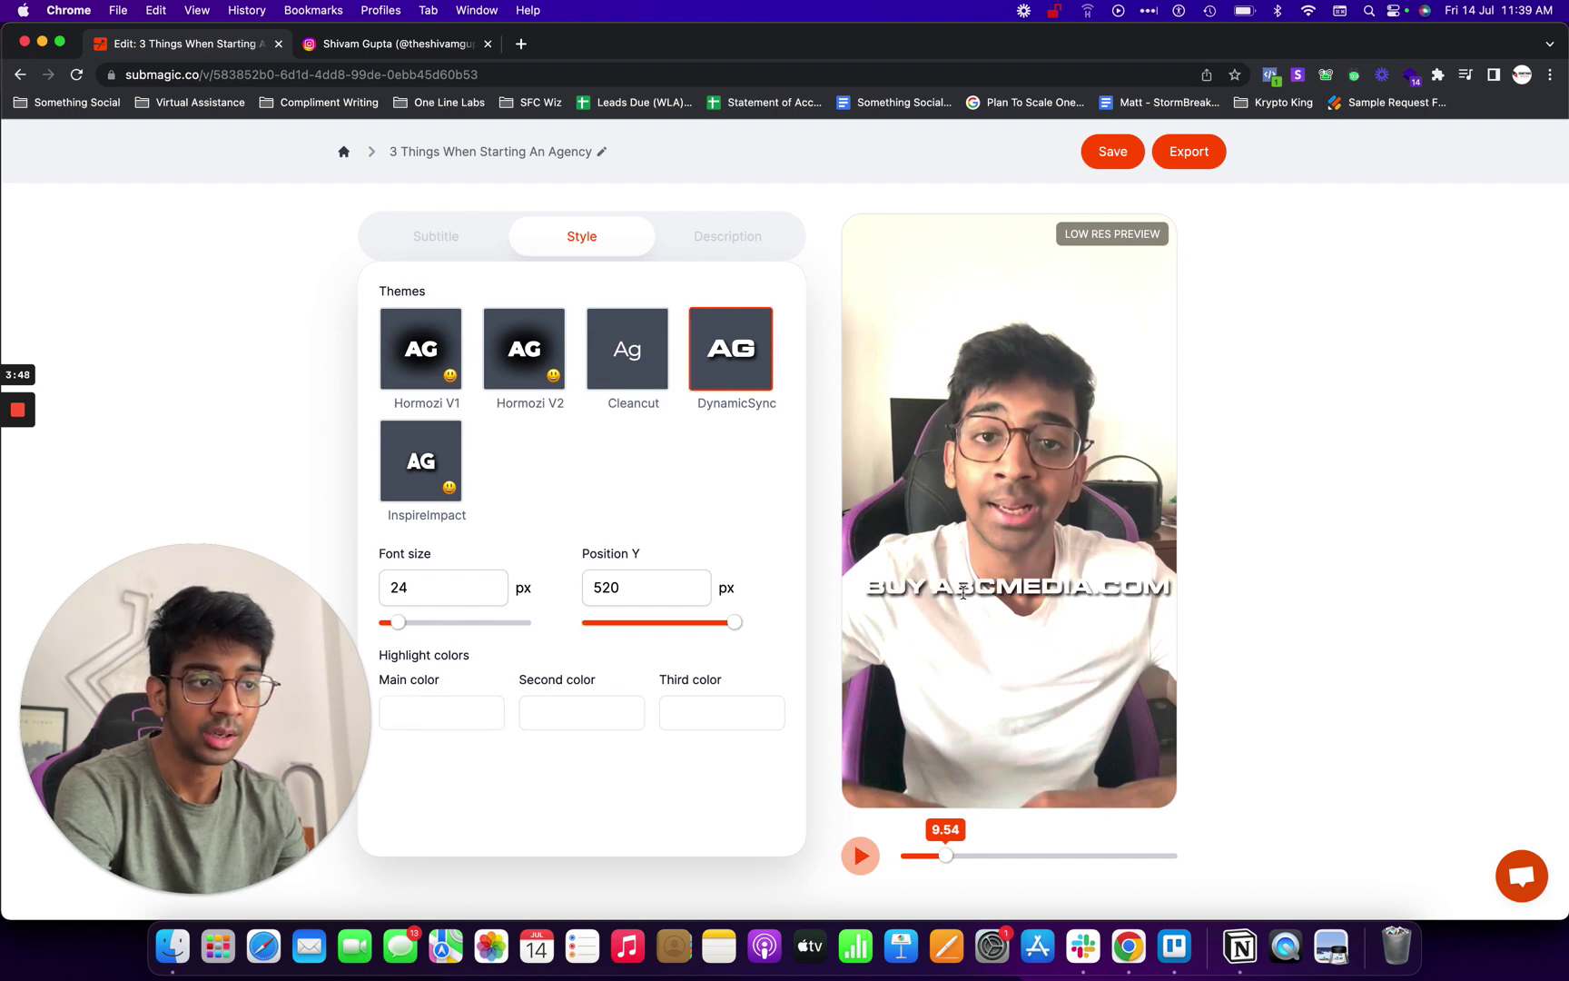
click(440, 480)
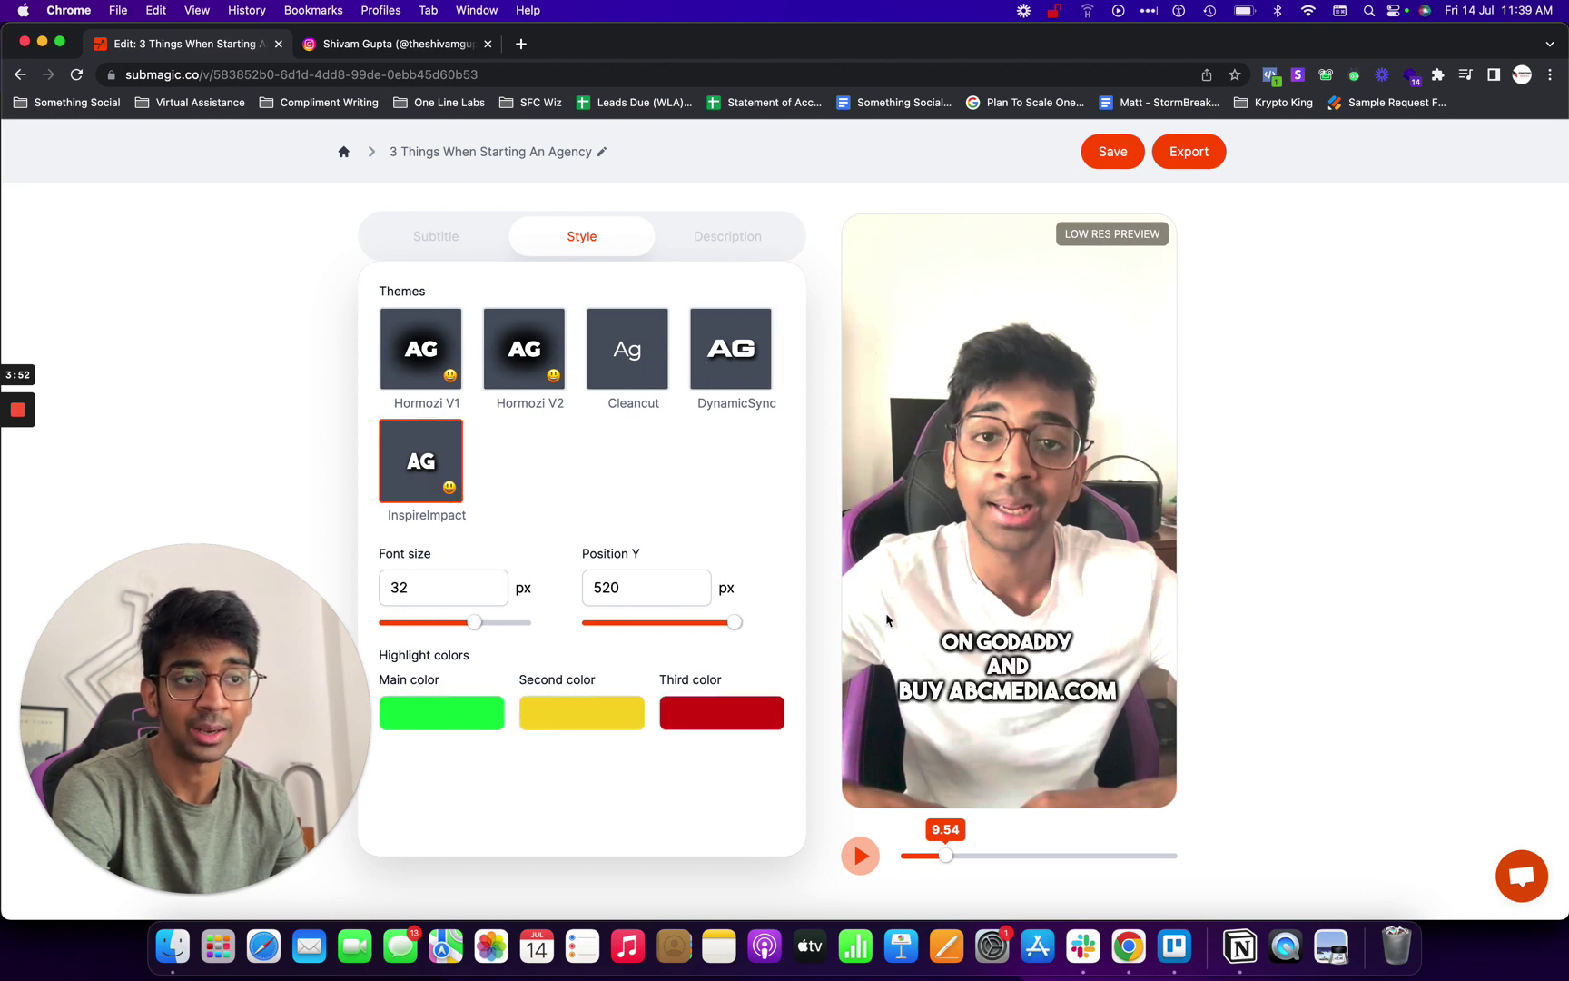
click(525, 376)
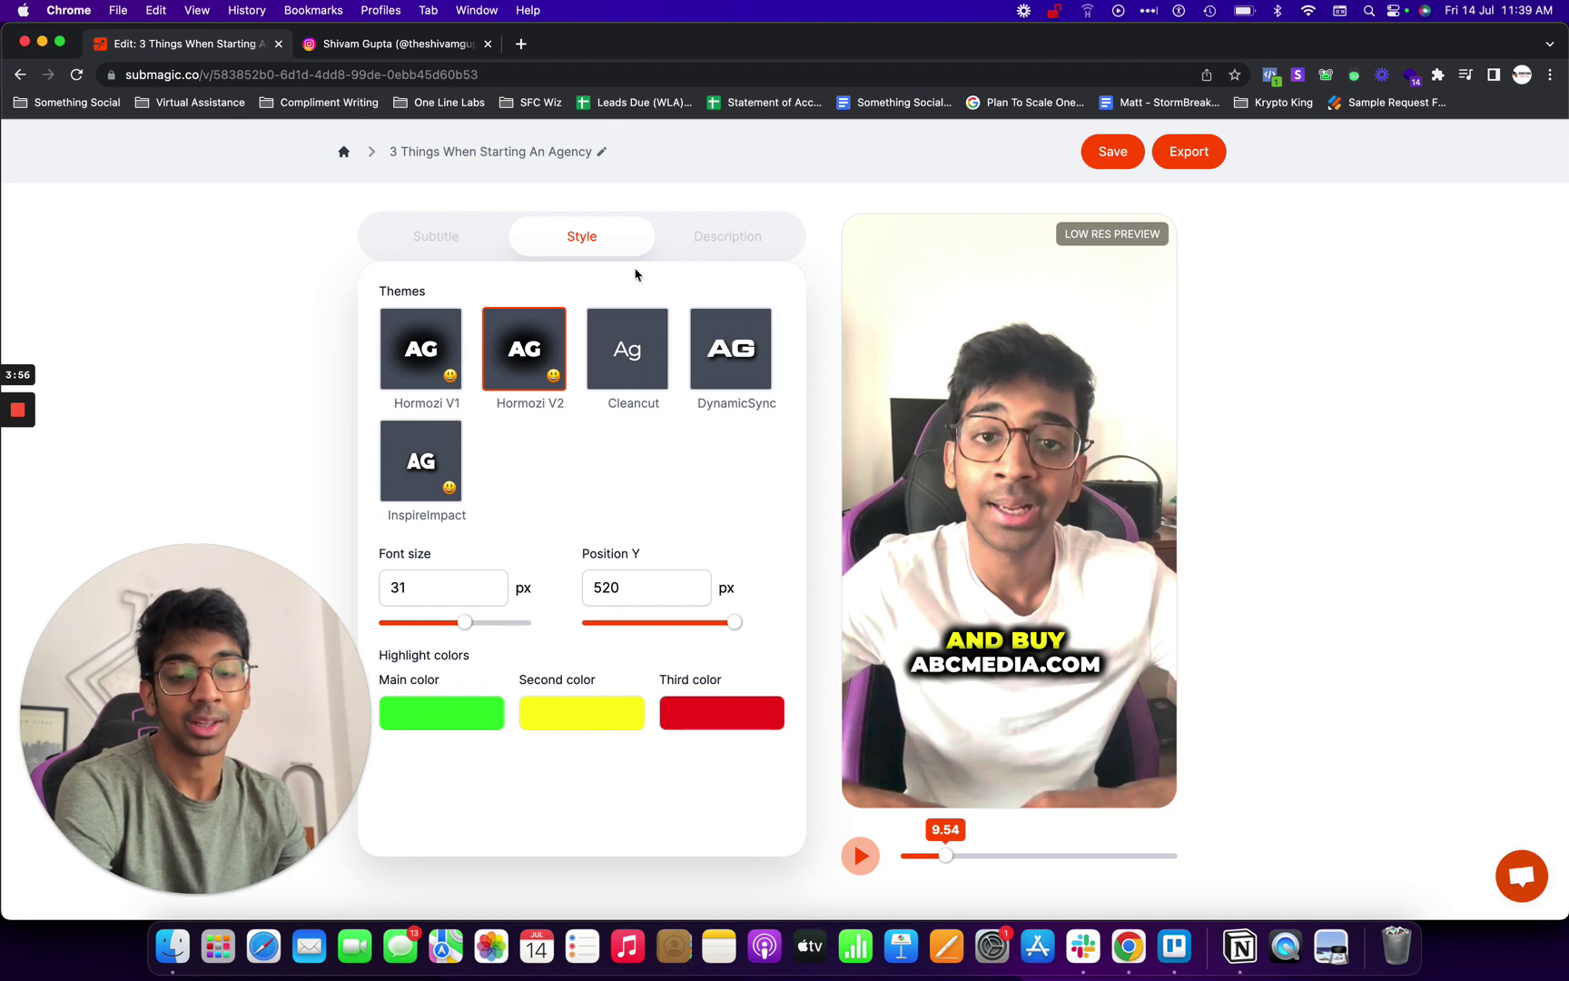
Review the AI-generated description and hashtags by selecting their text, then return to the subtitle lines.
click(725, 243)
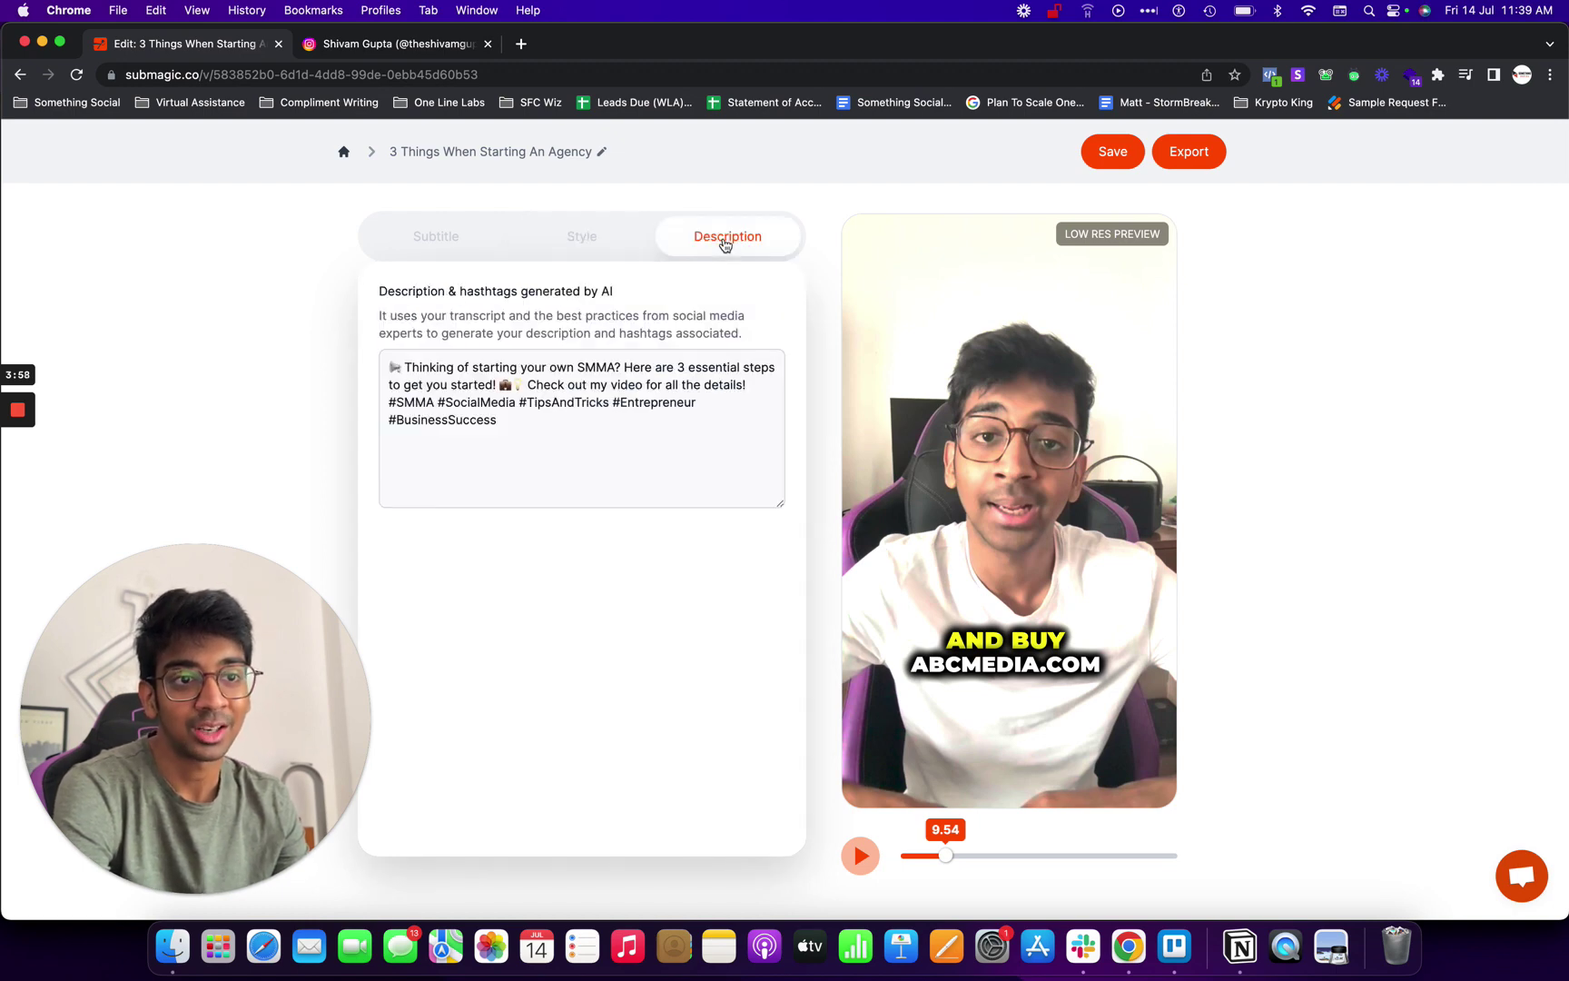
triple_click(460, 300)
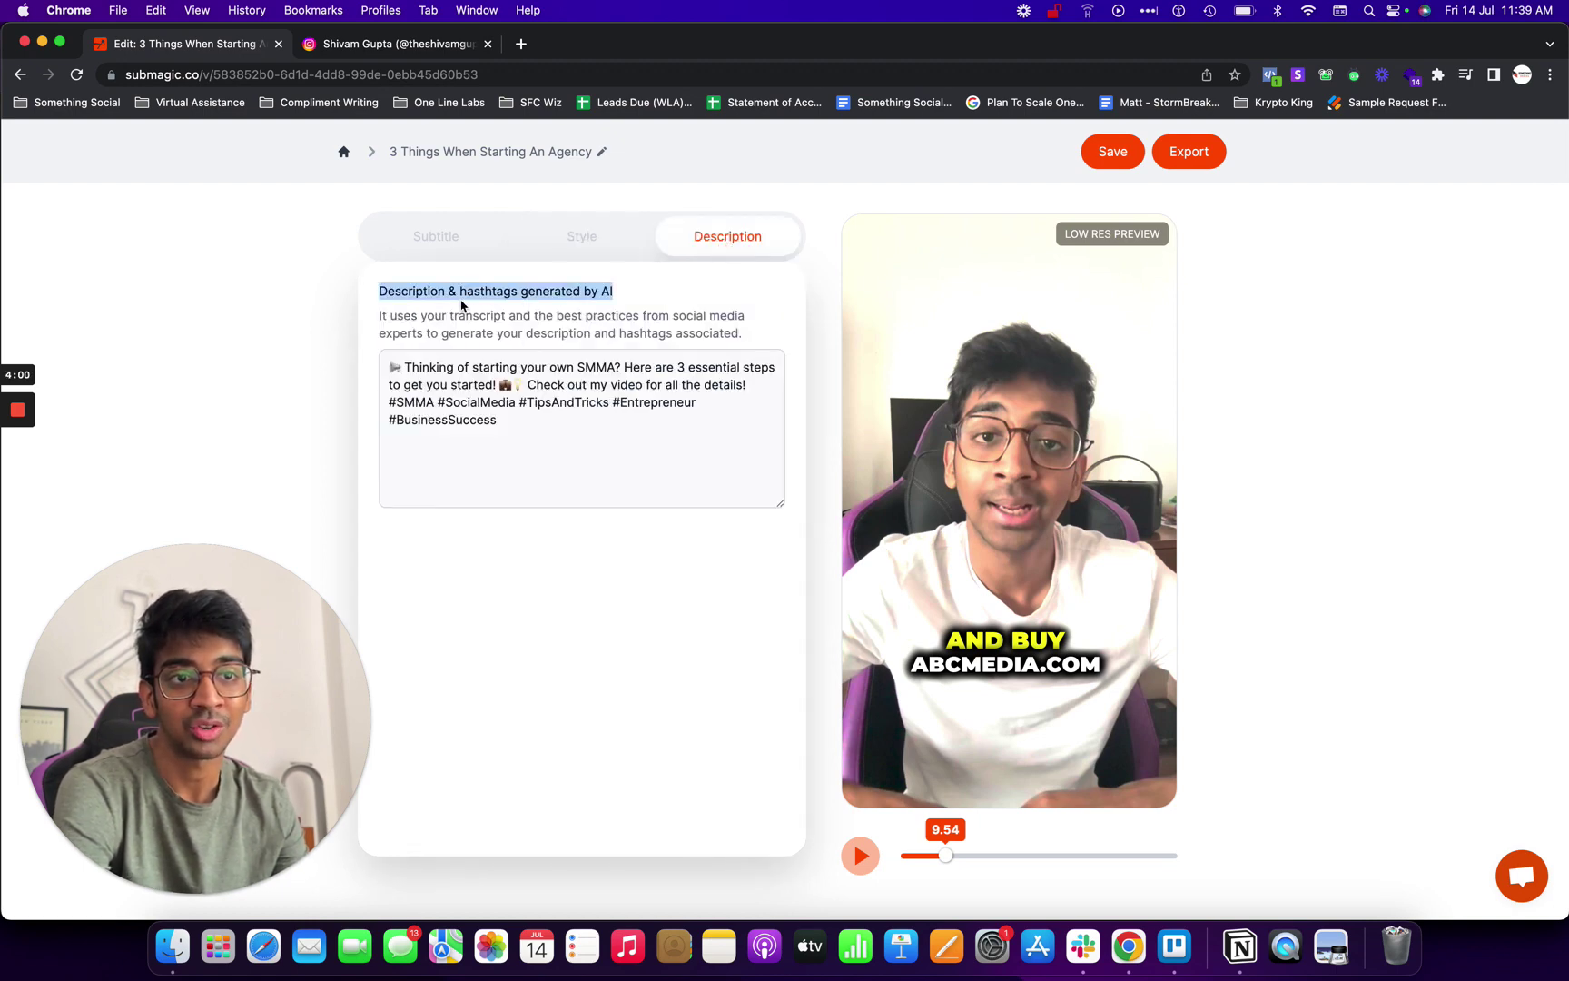
click(496, 310)
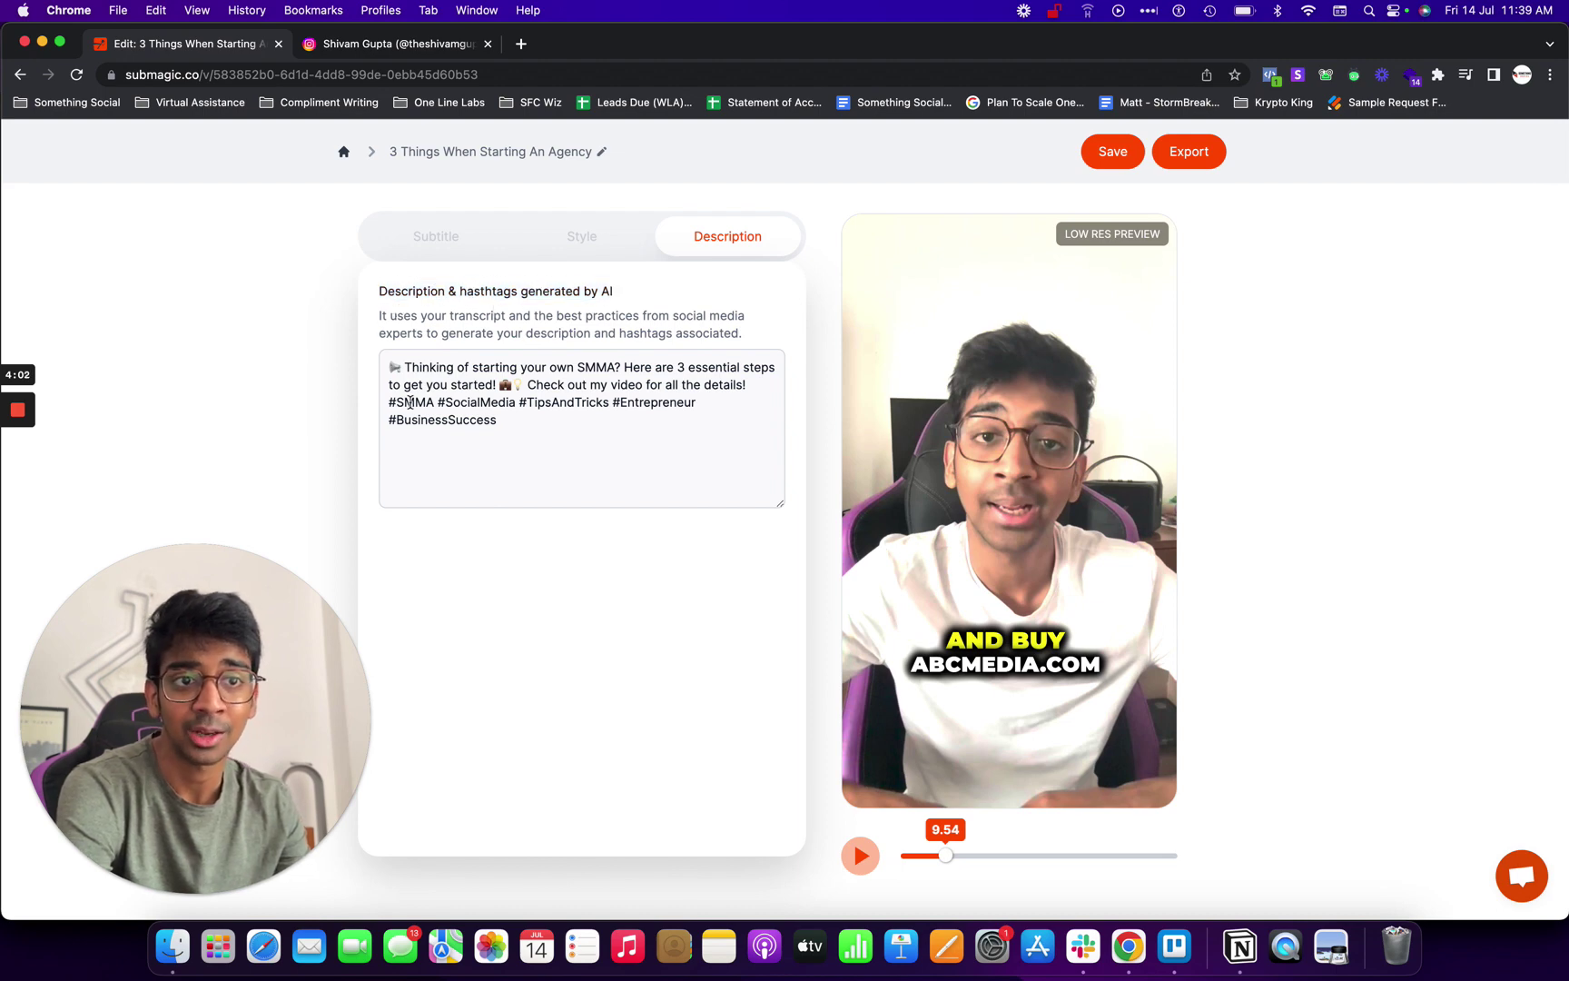
drag(393, 364, 755, 386)
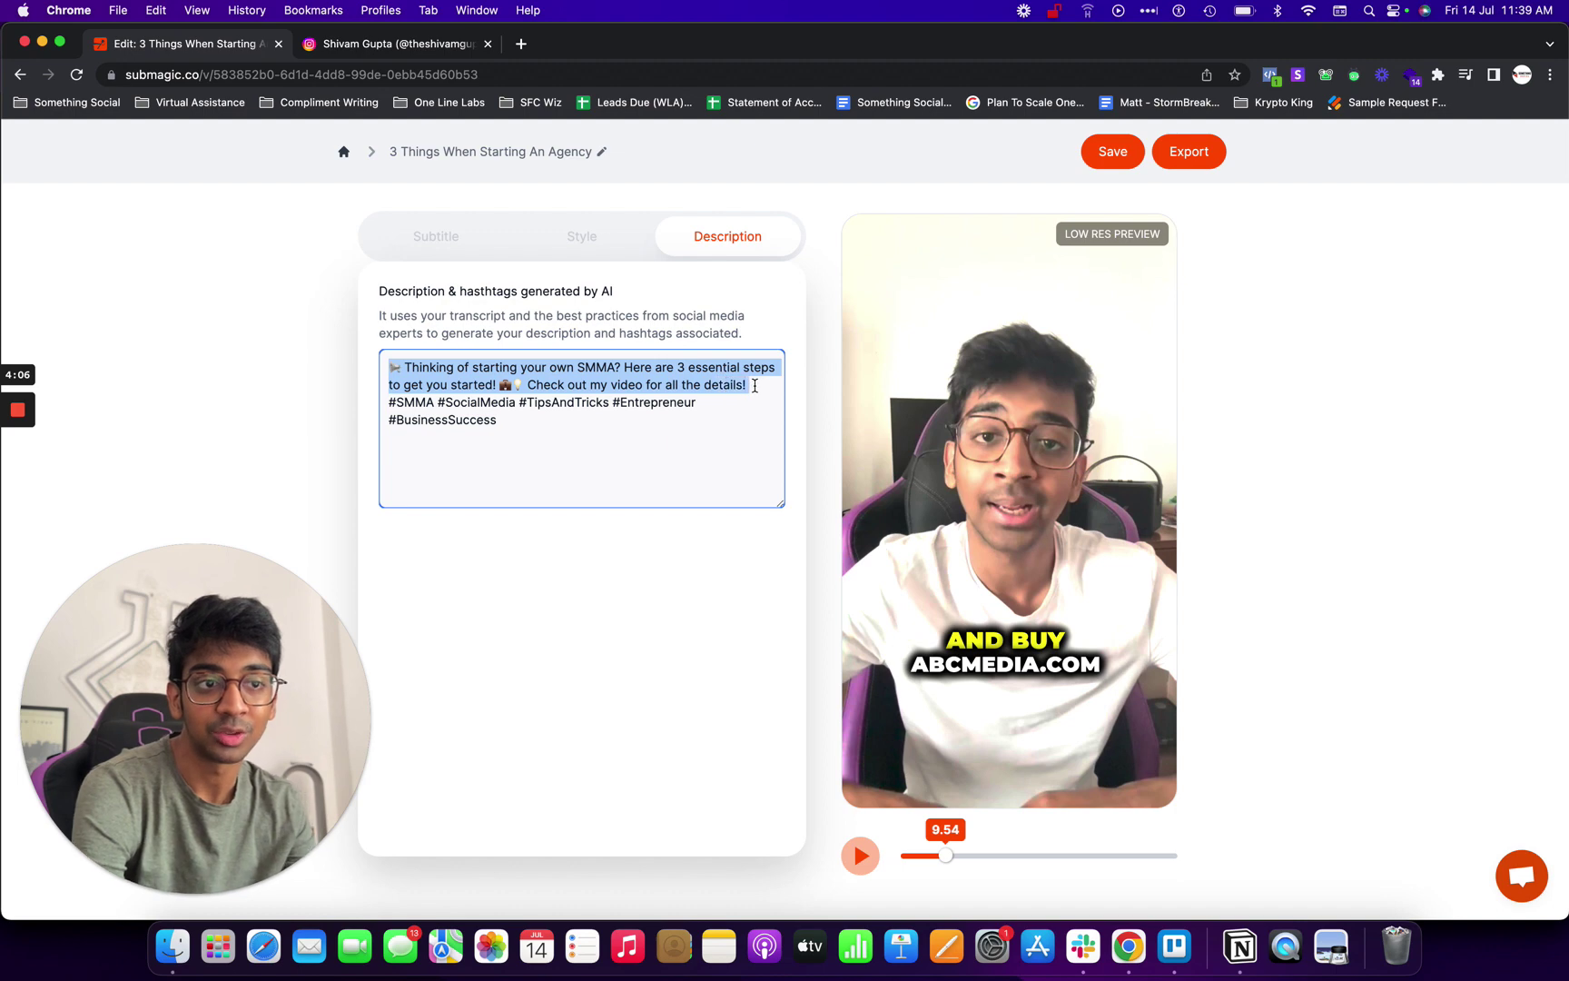
triple_click(569, 423)
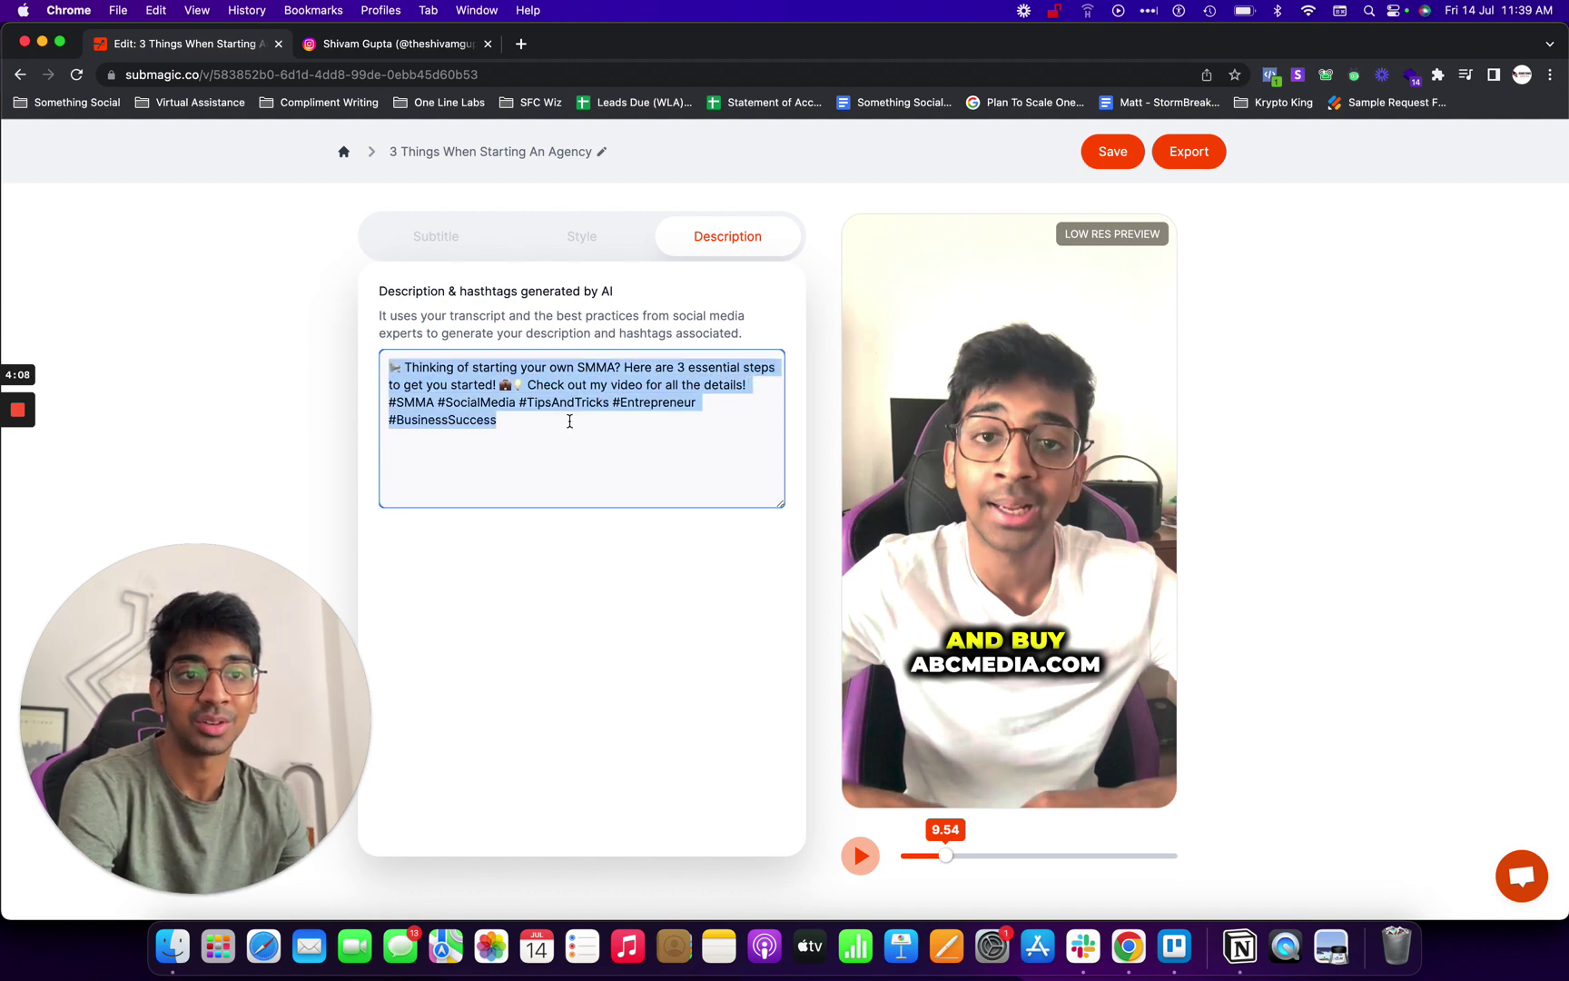
click(569, 423)
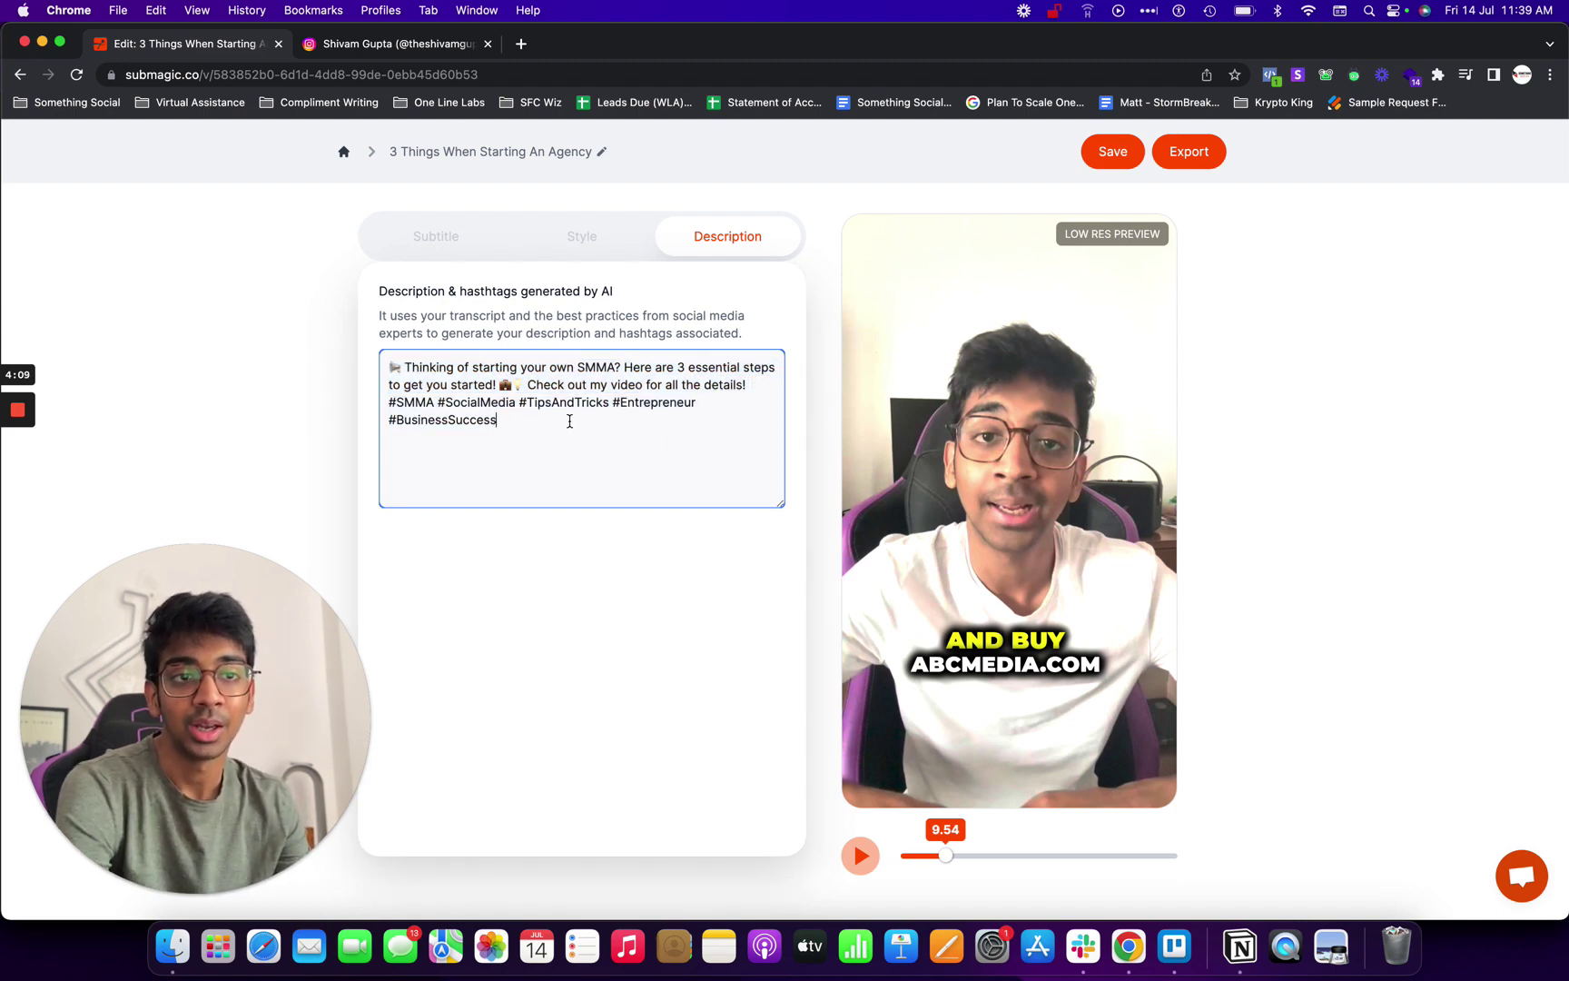
click(449, 246)
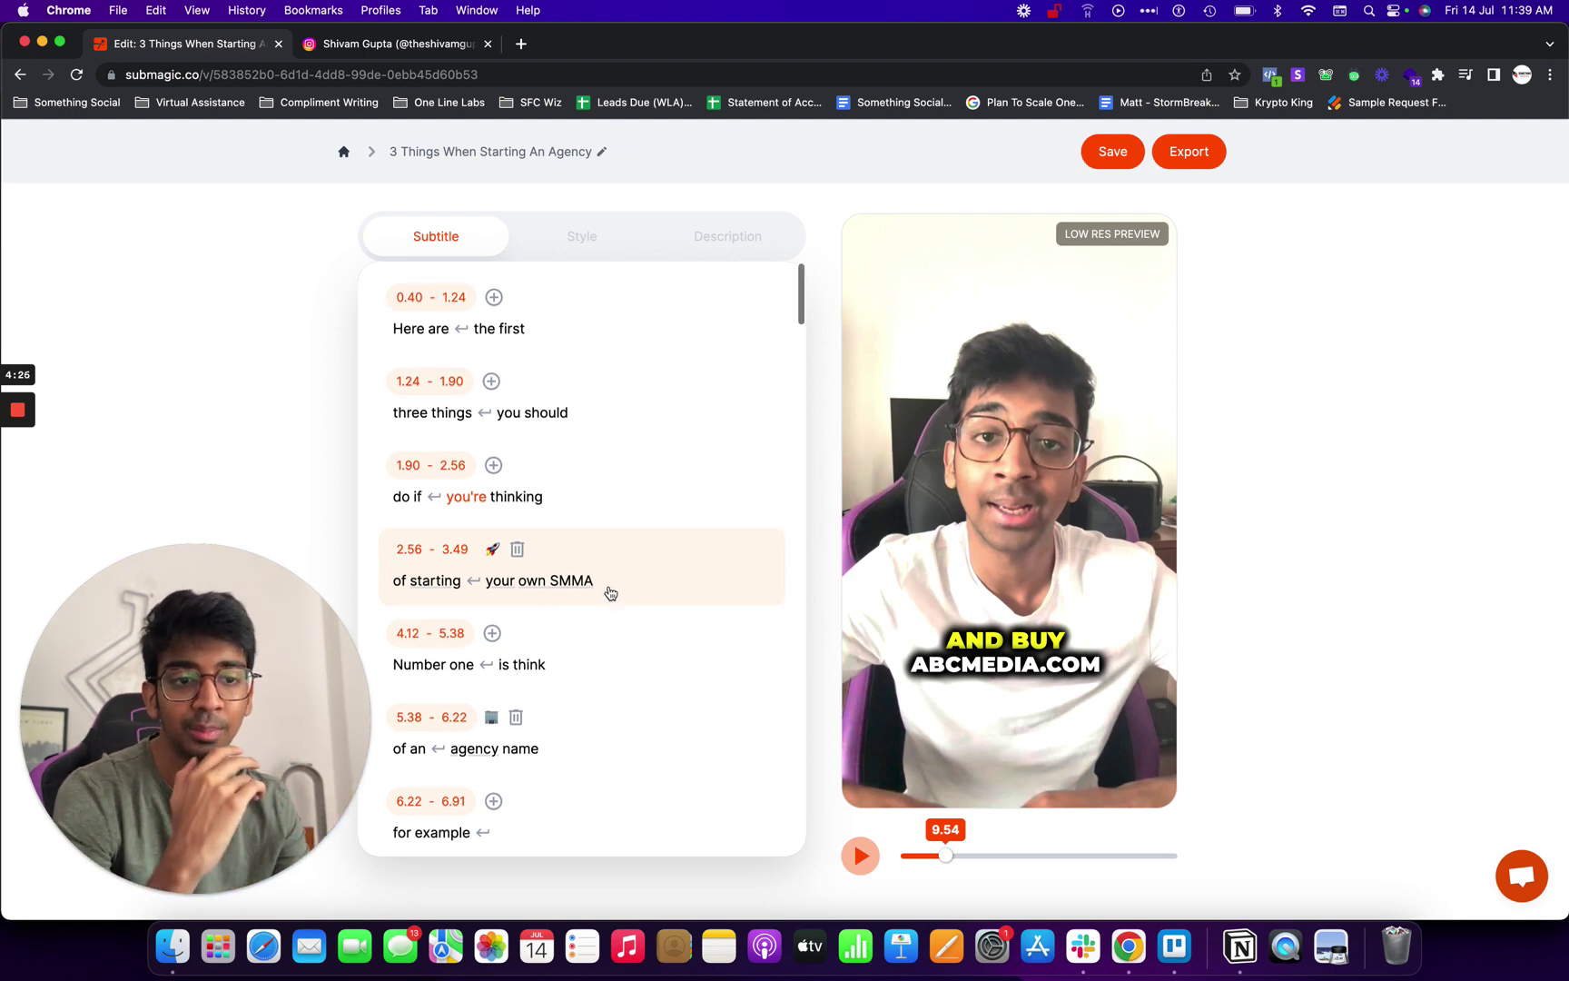
Attach the 1️⃣ keycap emoji to the 4.12 'Number one is think' line and play the preview.
scroll(610, 592, down, 3)
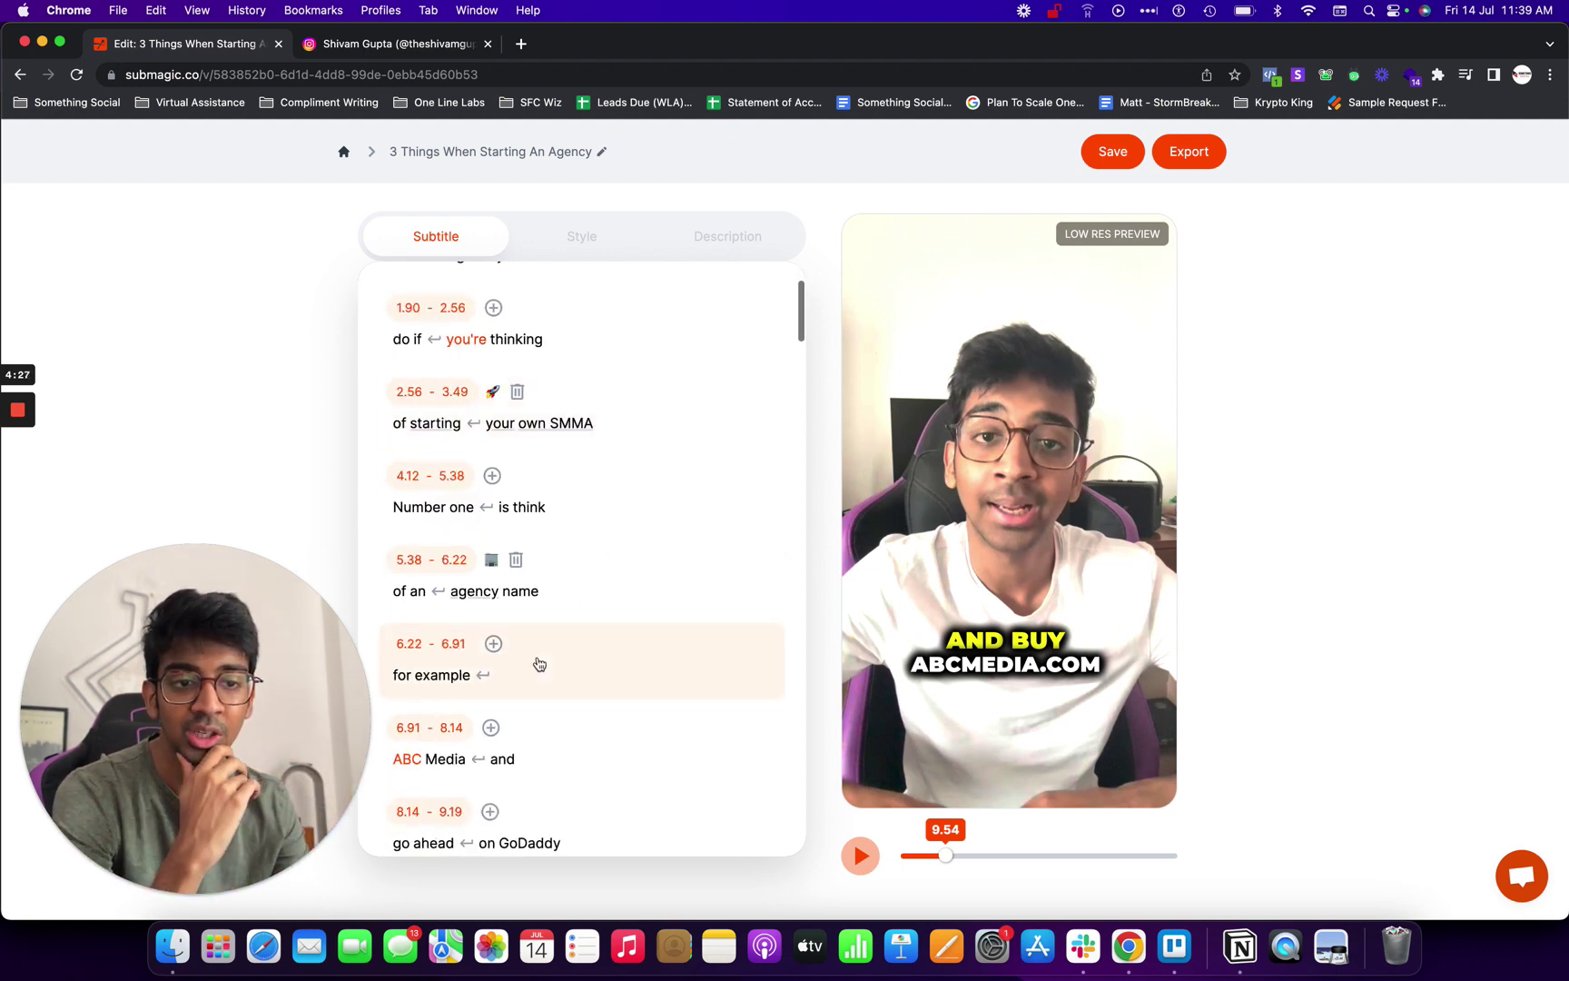
click(491, 476)
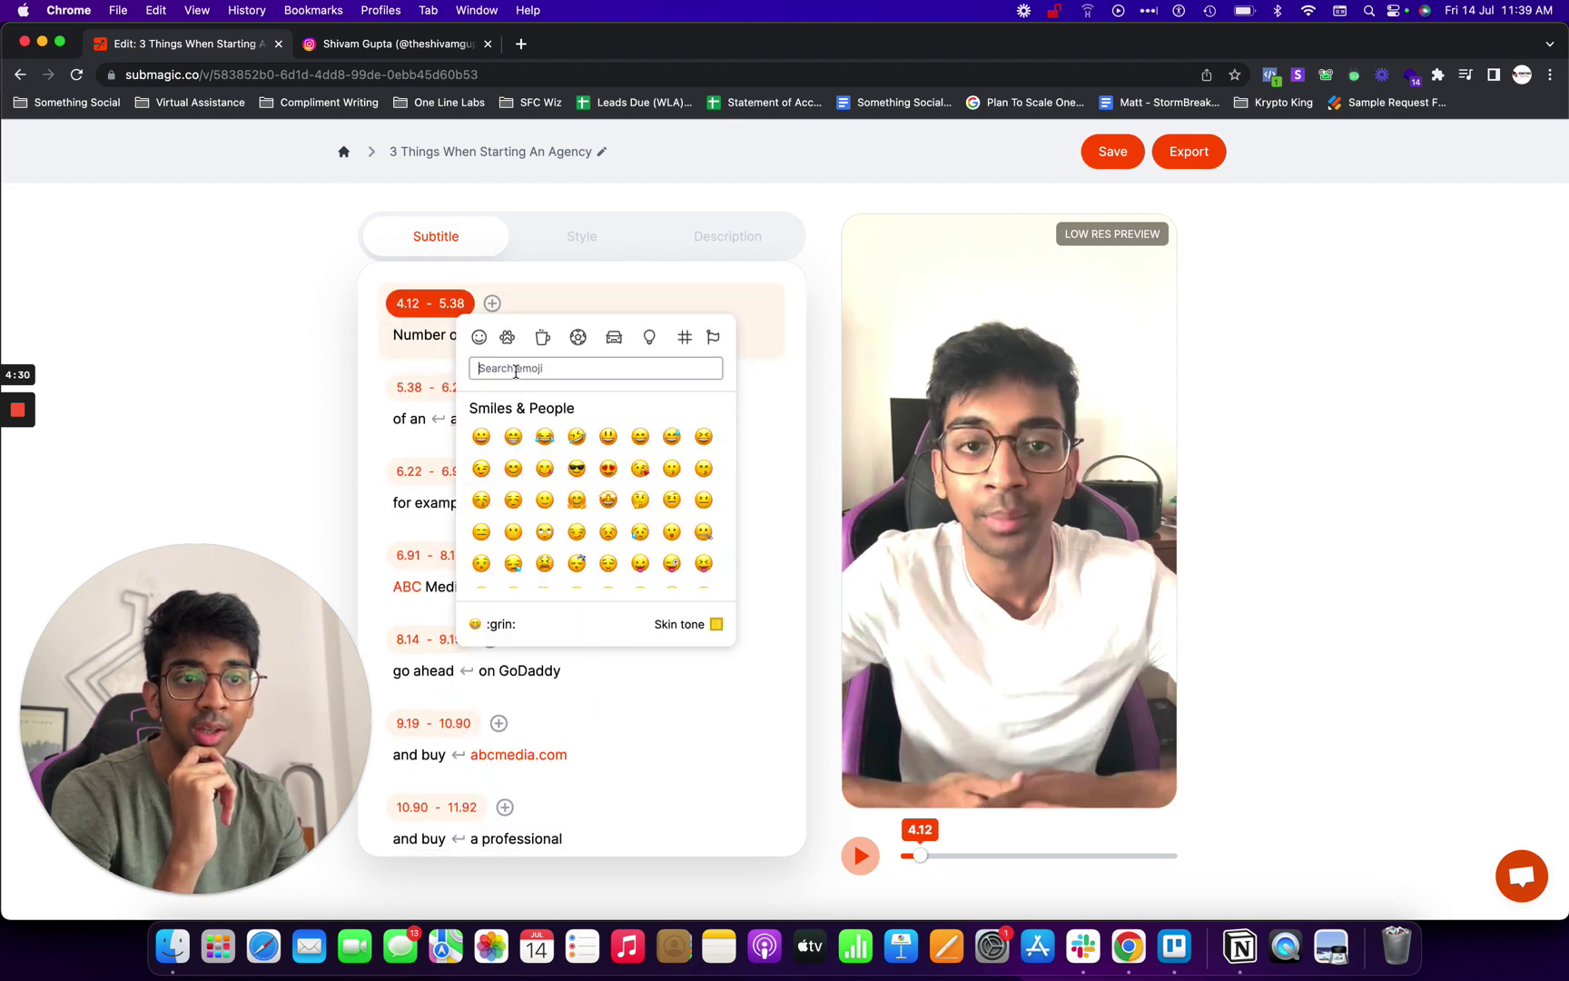
click(518, 366)
text(1)
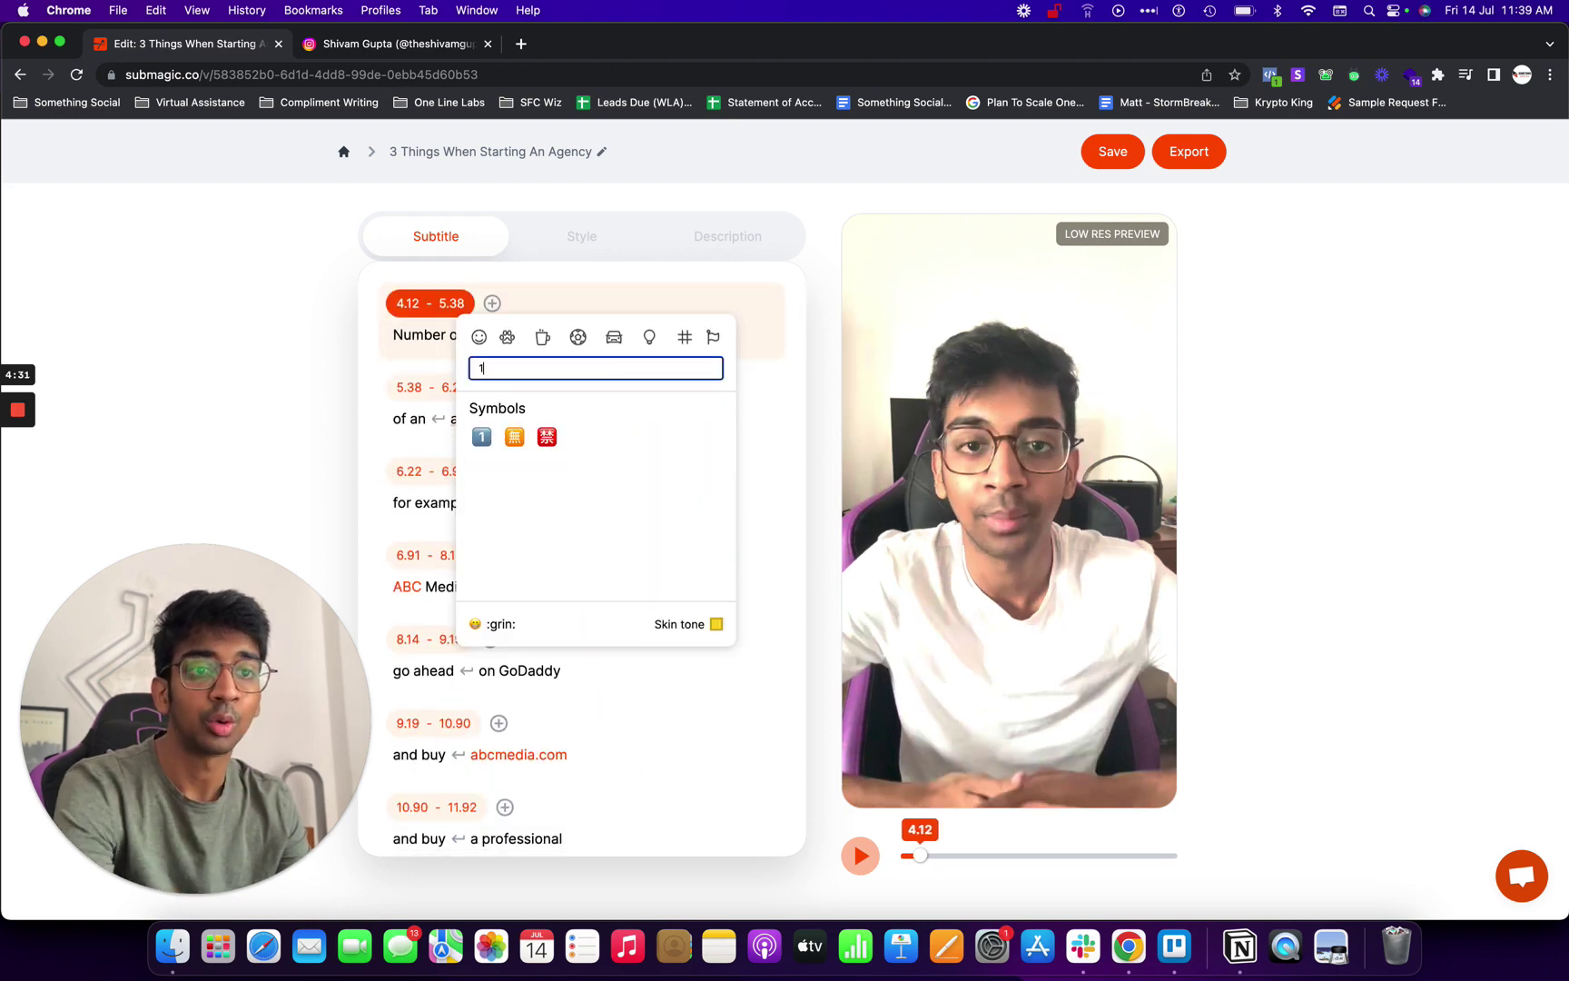
click(482, 437)
click(456, 338)
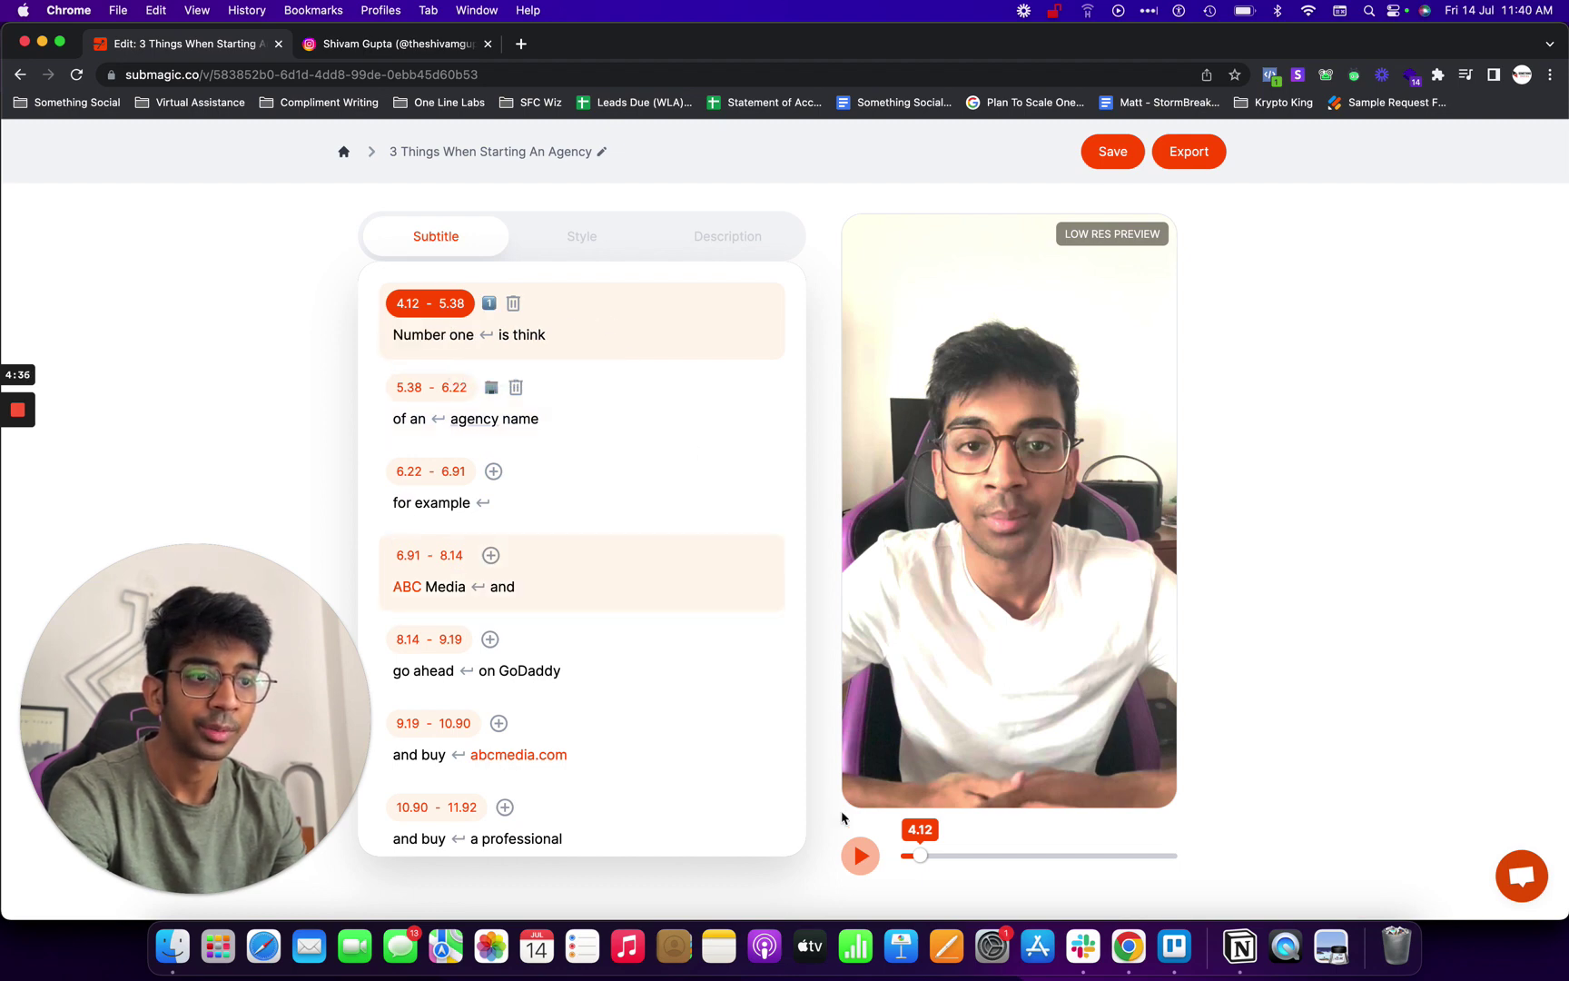
click(860, 858)
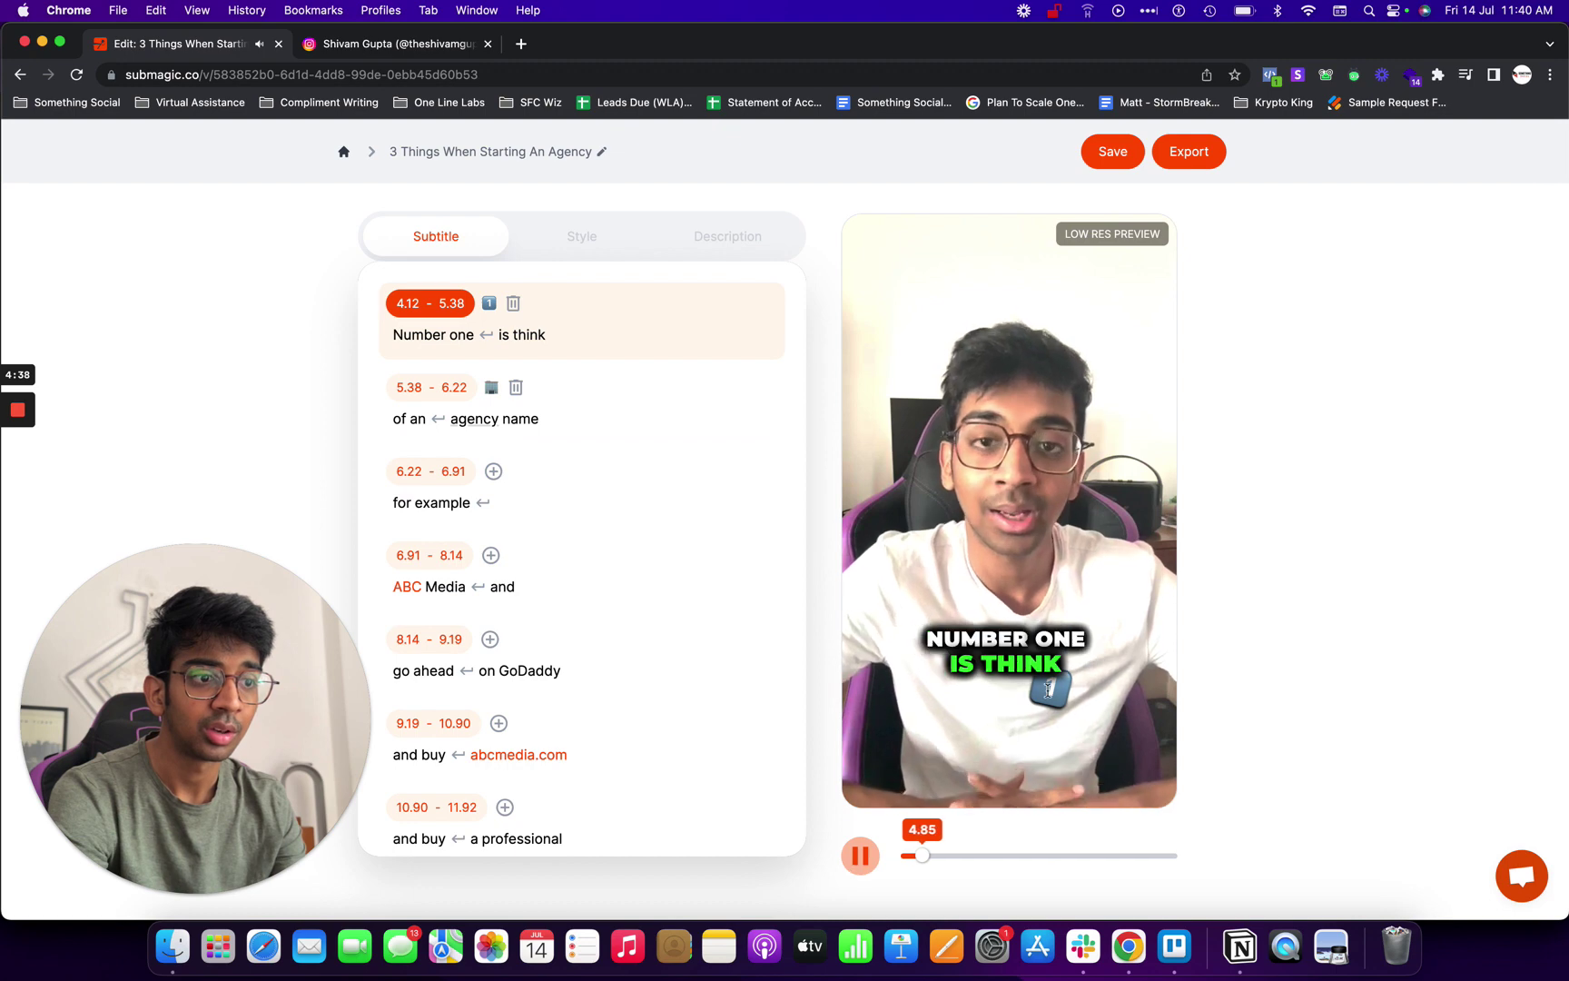
click(1033, 635)
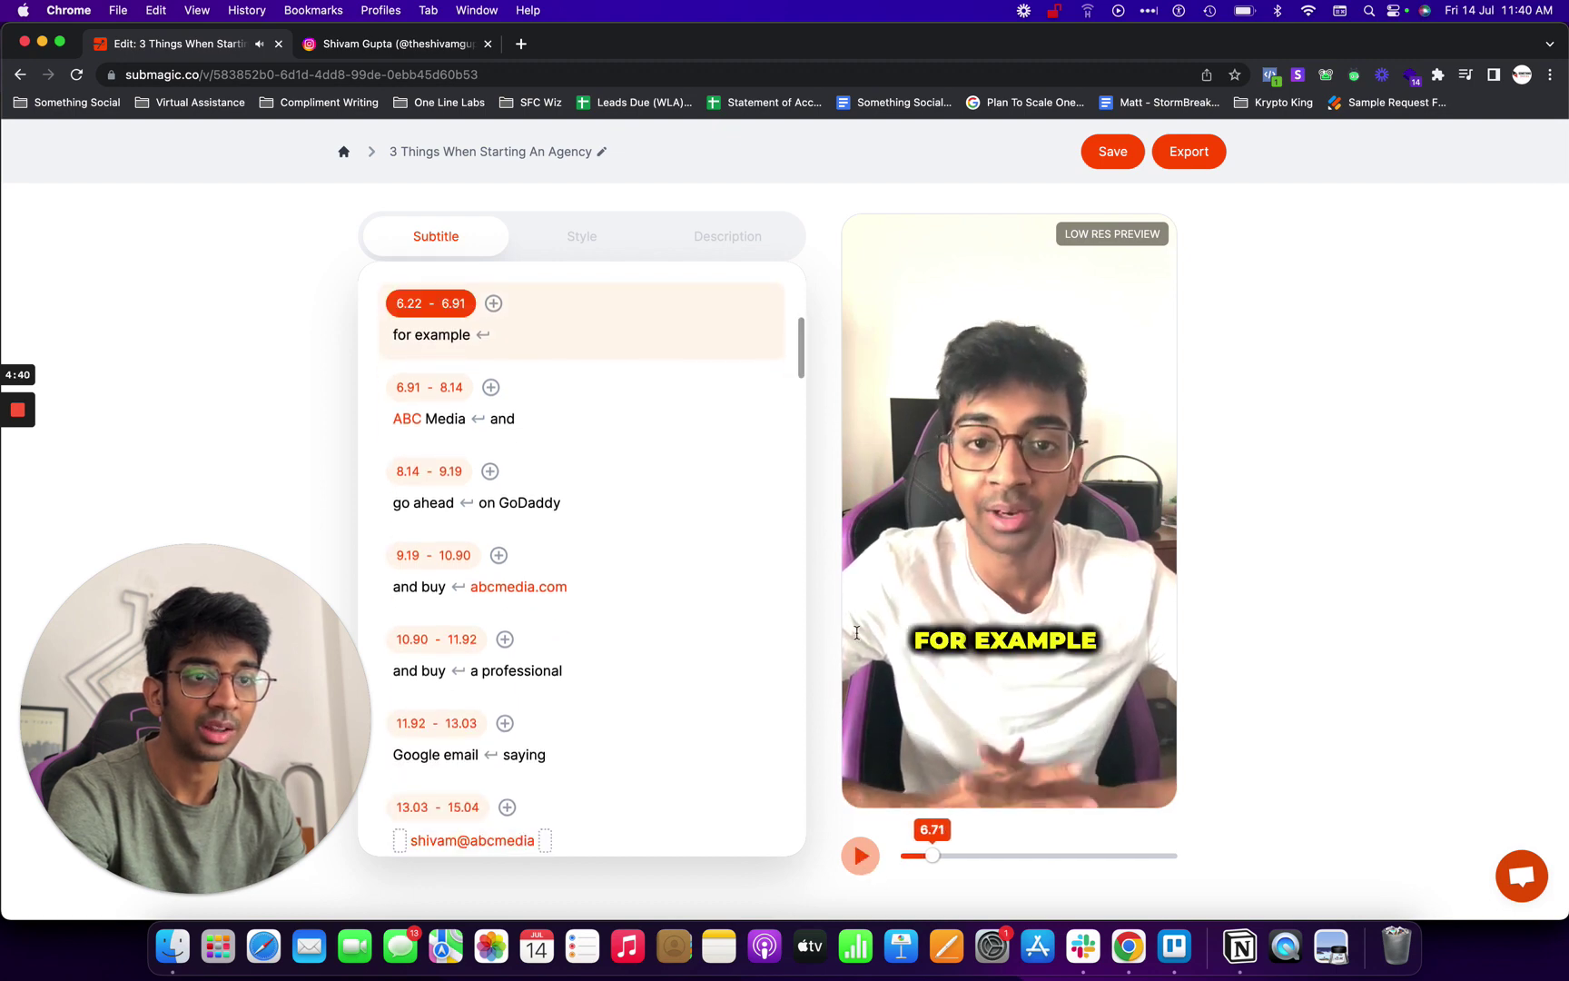
scroll(680, 599, up, 2)
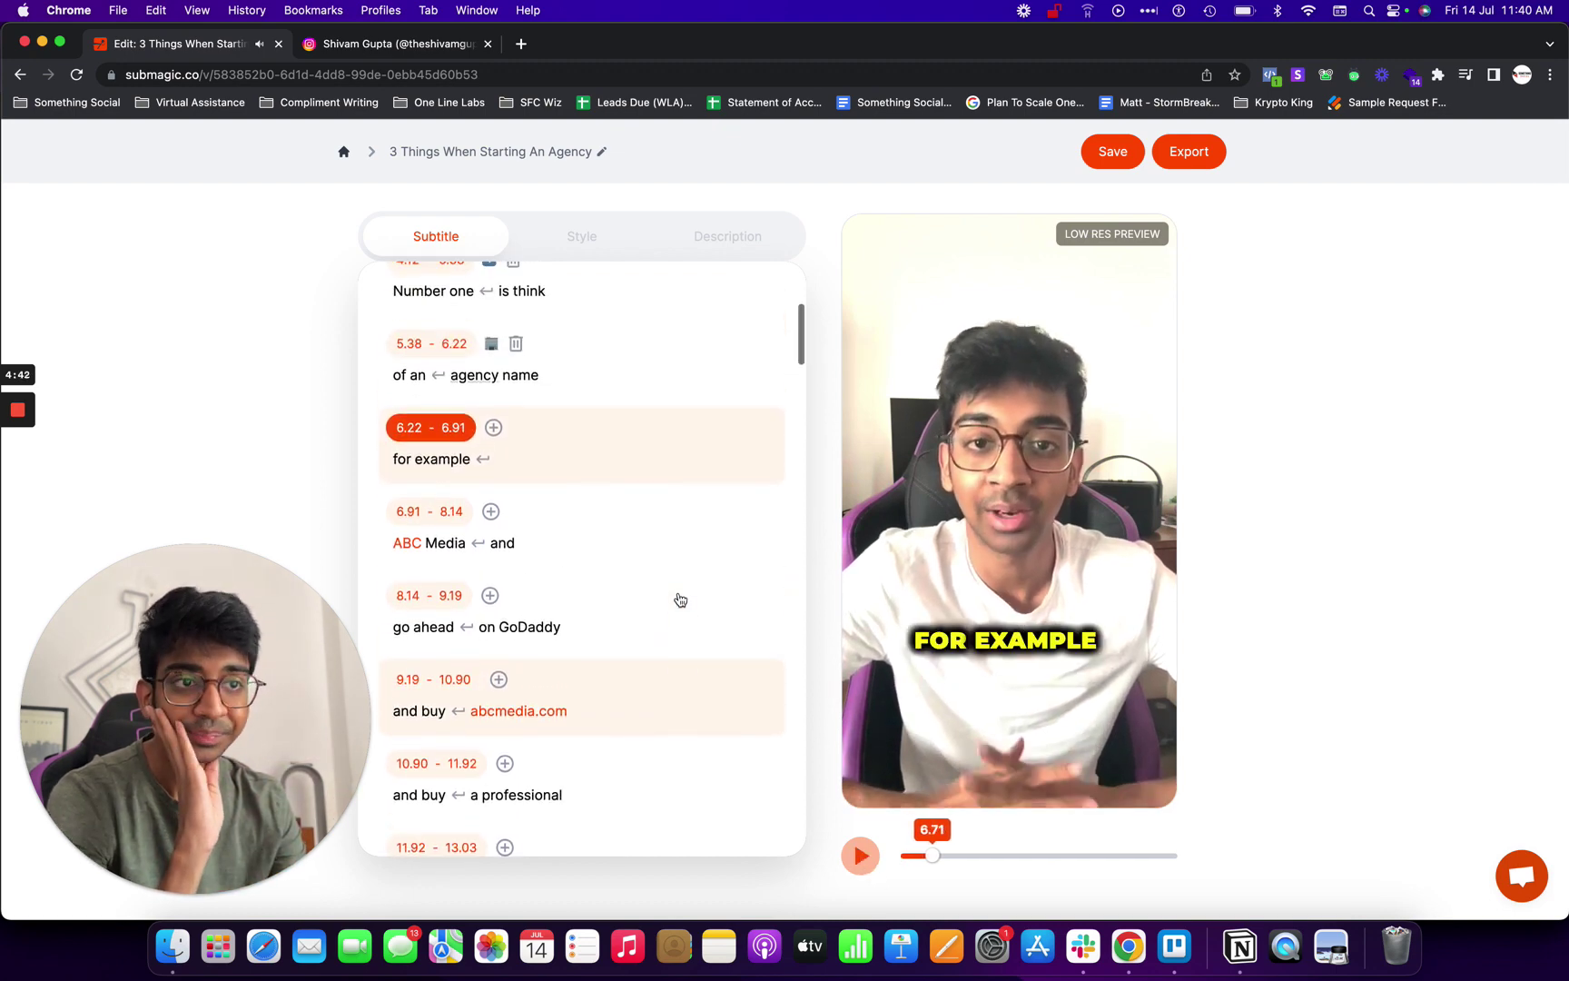
scroll(680, 599, down, 10)
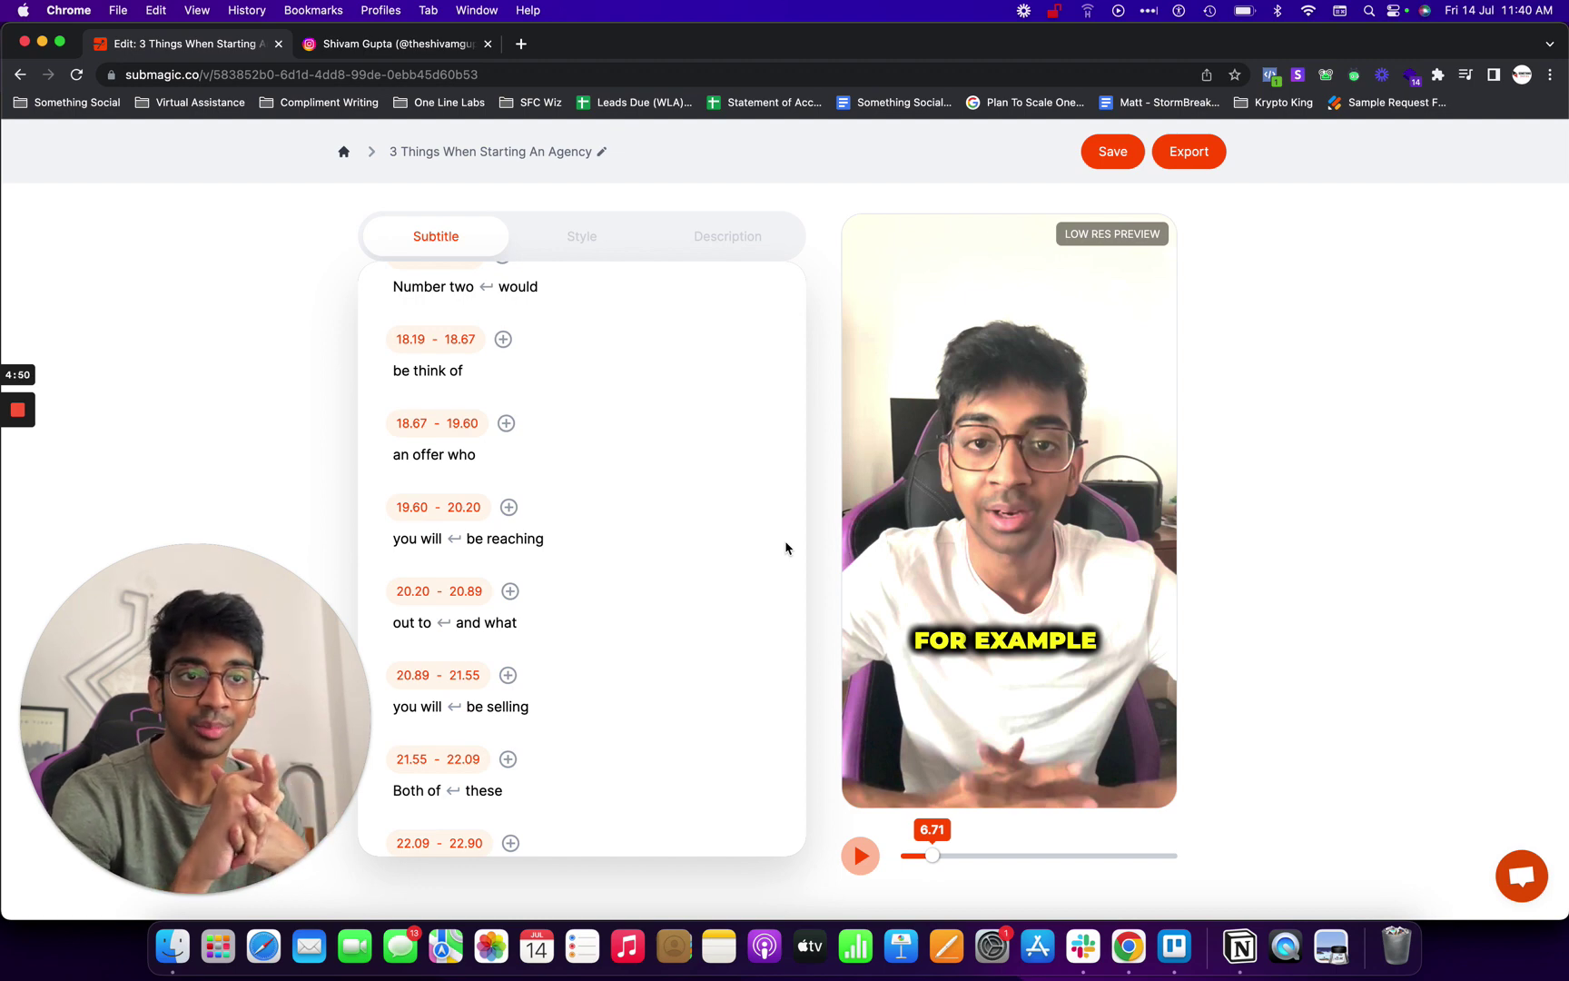
scroll(785, 548, up, 15)
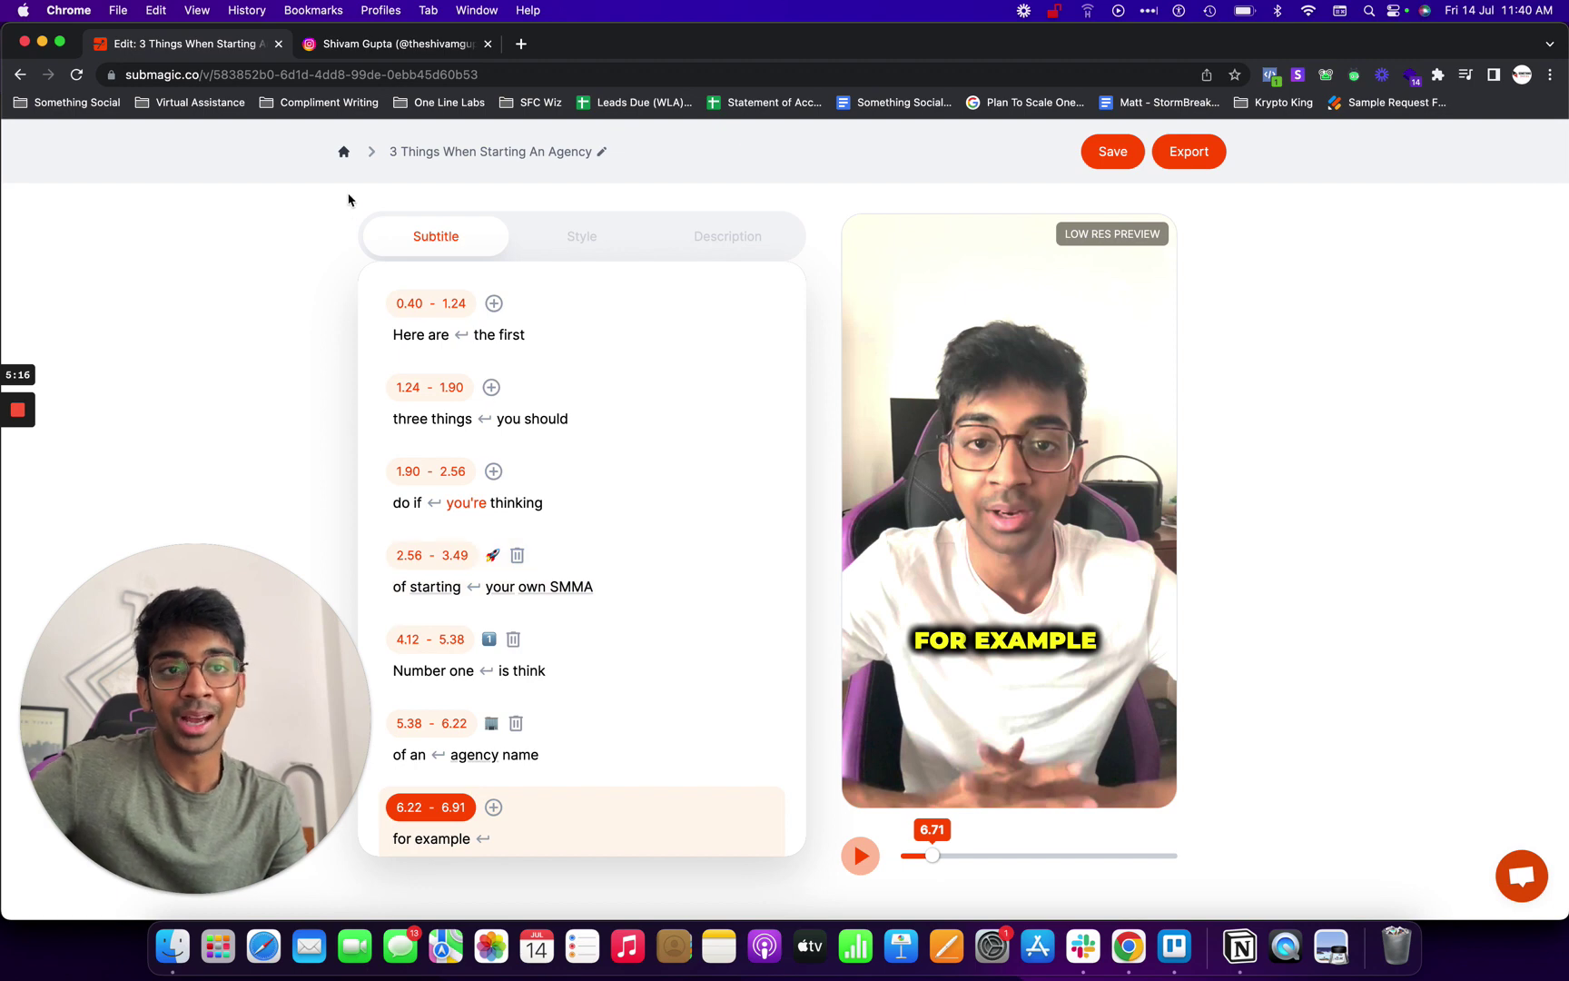
Go back to the My projects page, which shows 3/20 videos used.
click(343, 152)
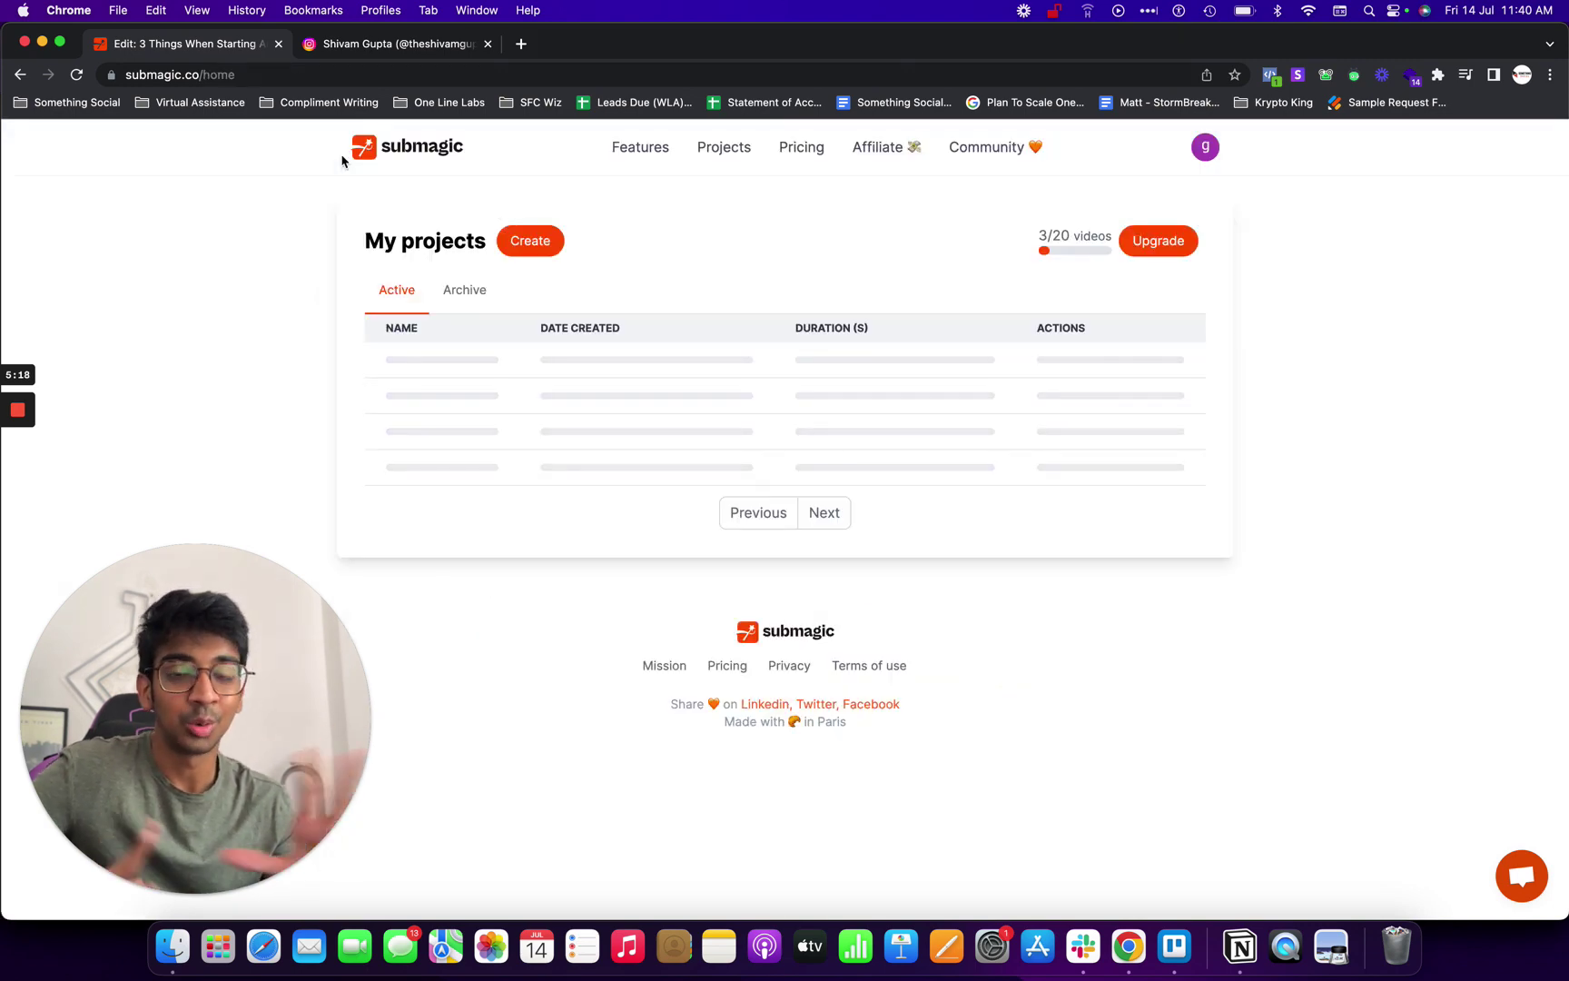